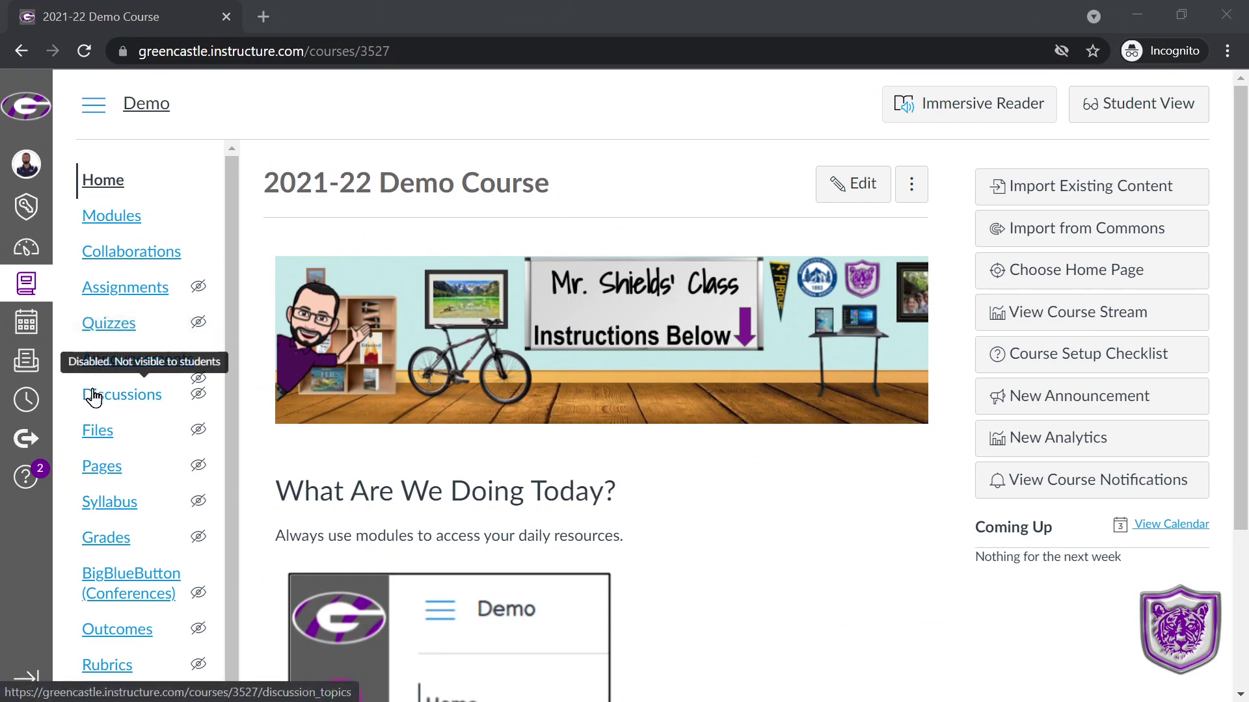
From the course People page, start a new group set
{"action": "scroll", "coordinate": [99, 417], "scroll_direction": "down", "scroll_amount": 1}
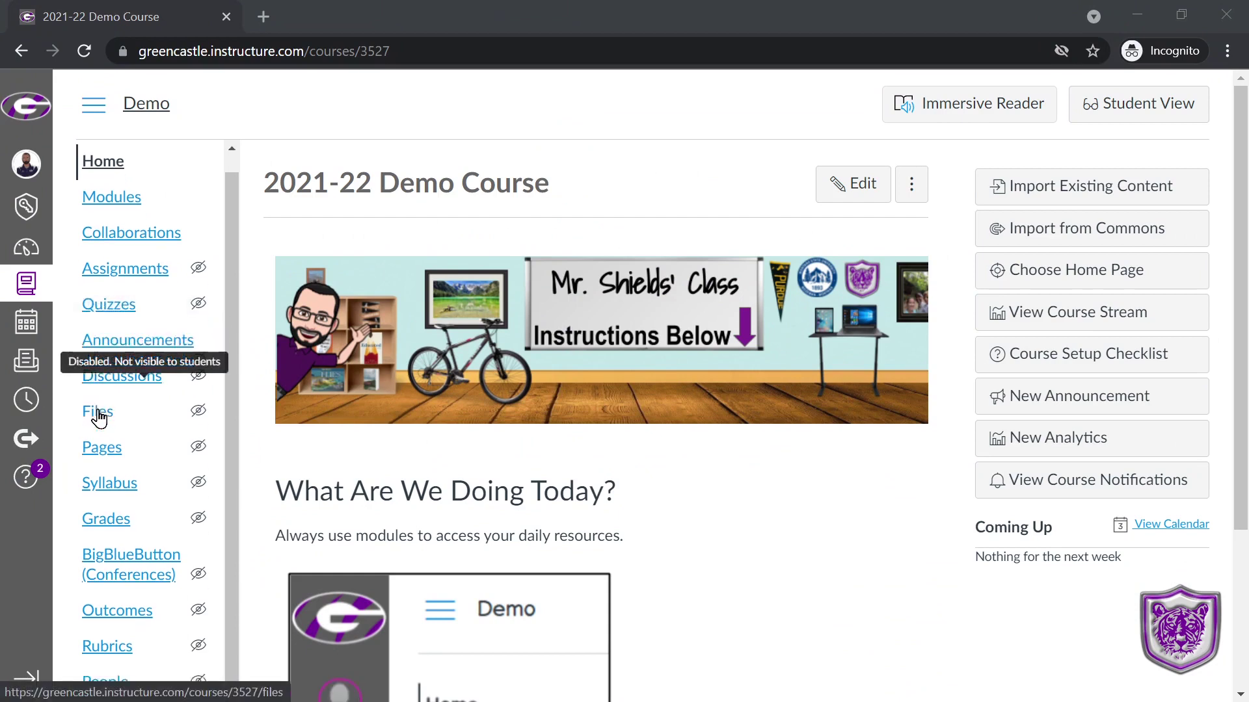
{"action": "scroll", "coordinate": [99, 416], "scroll_direction": "down", "scroll_amount": 1}
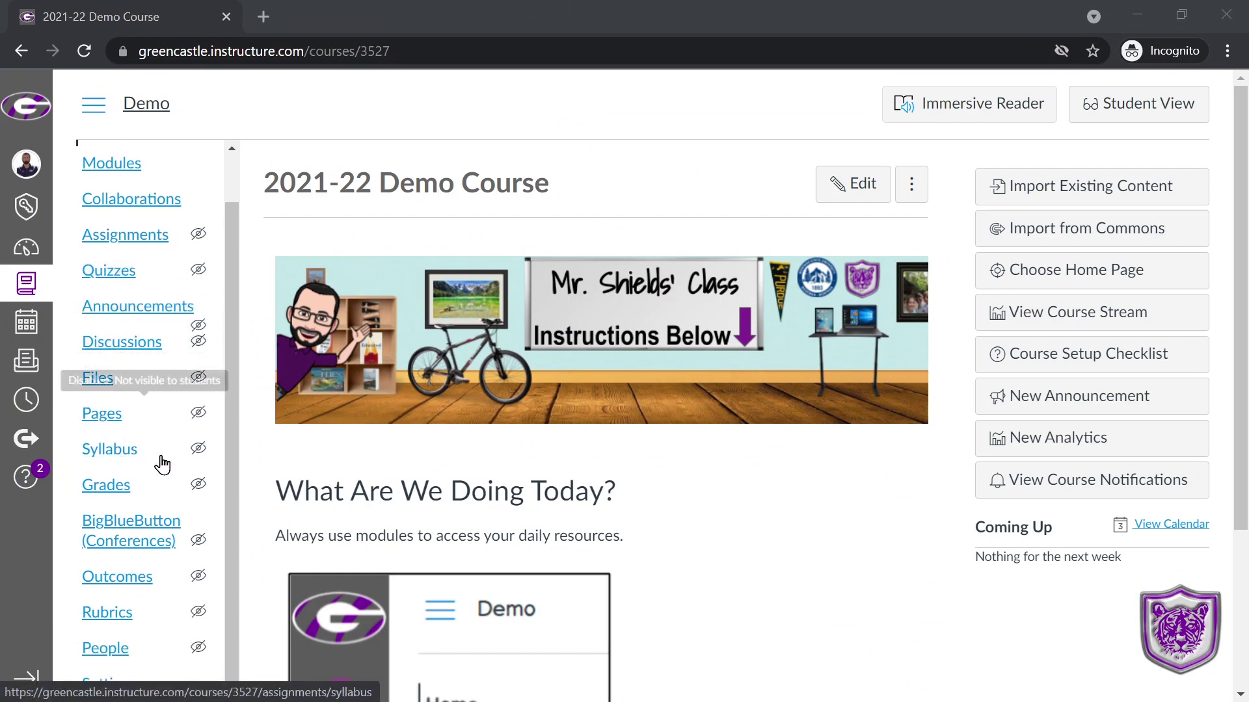
{"action": "left_click", "coordinate": [105, 651]}
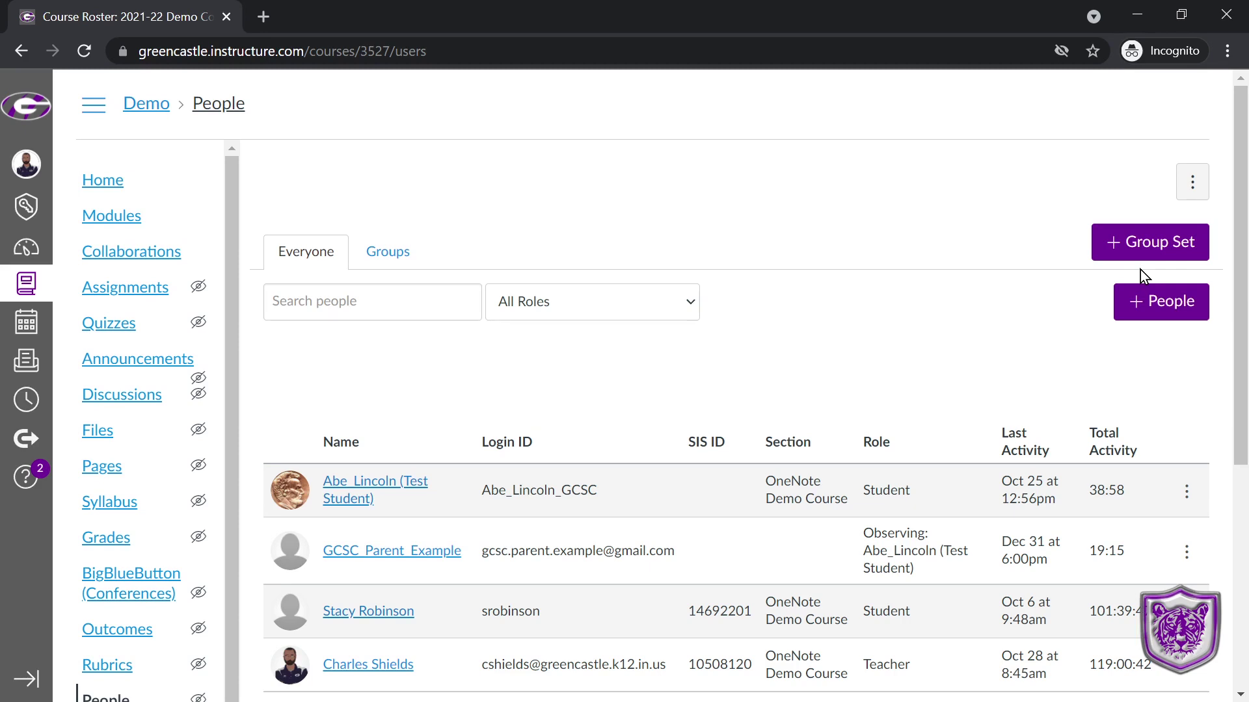
{"action": "left_click", "coordinate": [1153, 245]}
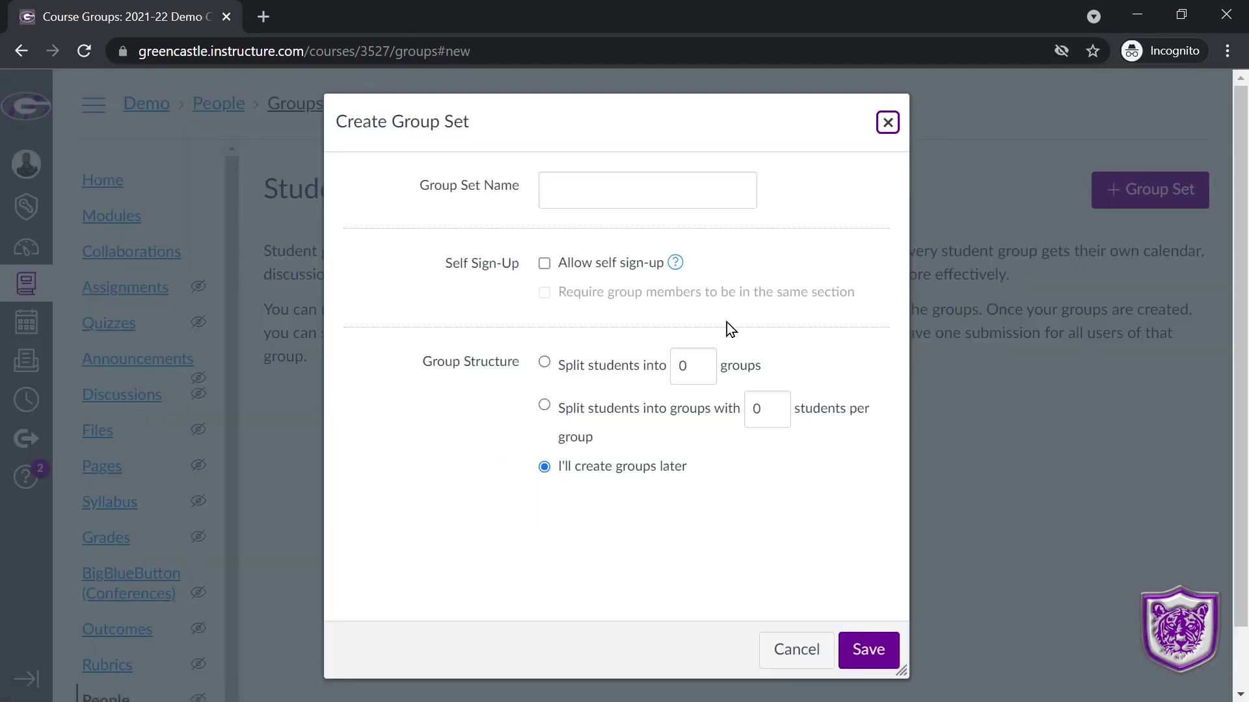
Name the group set 'Example Group Set' and toggle the Allow self sign-up option
{"action": "left_click", "coordinate": [583, 189]}
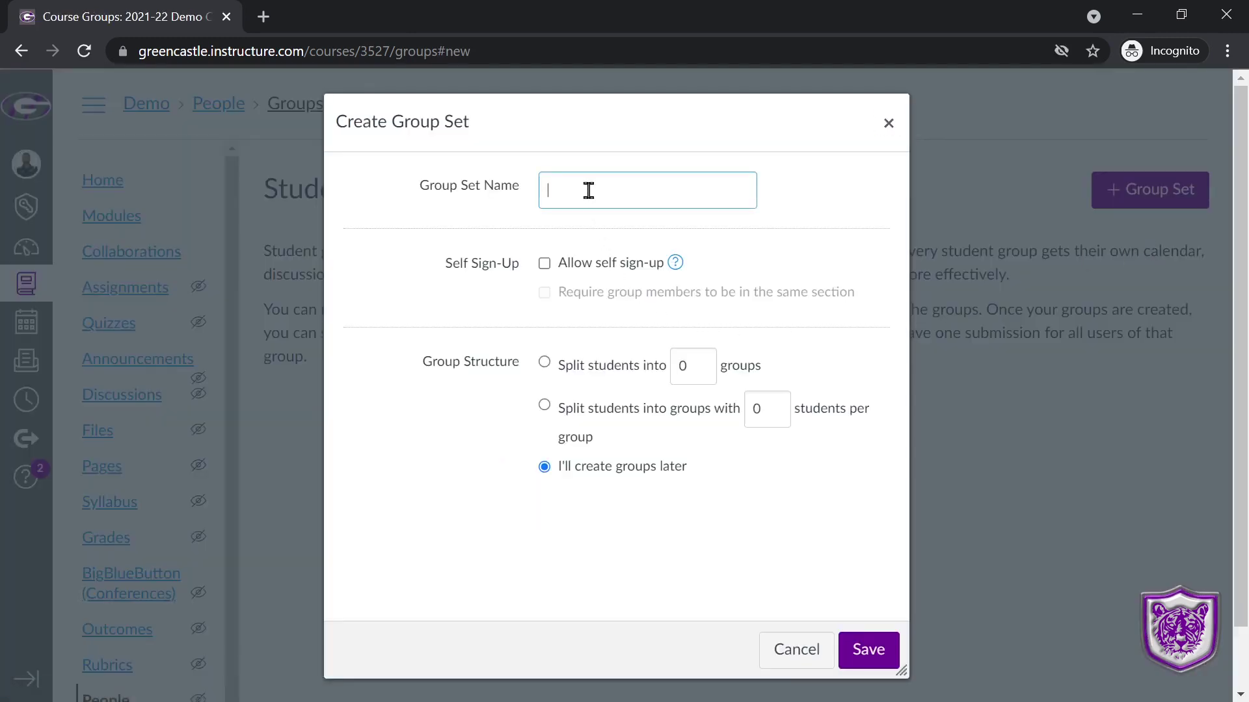
{"action": "type", "text": "Example Group Set"}
{"action": "left_click", "coordinate": [545, 264]}
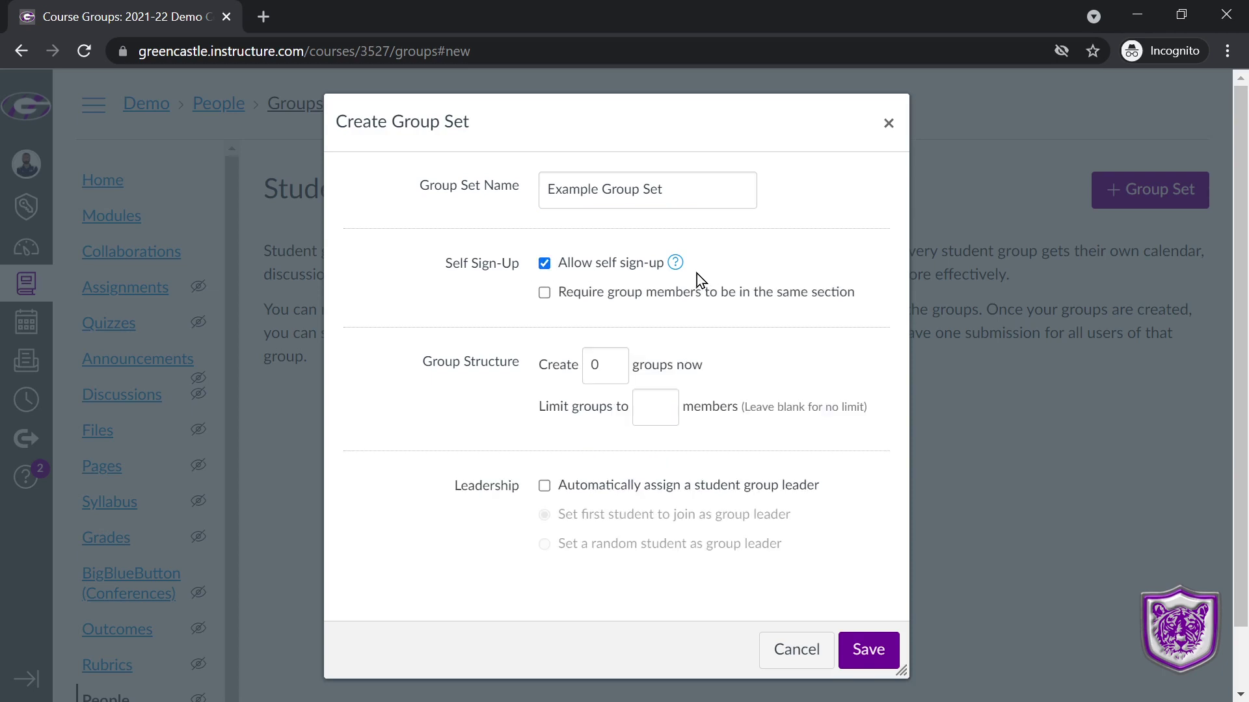
{"action": "mouse_move", "coordinate": [675, 268]}
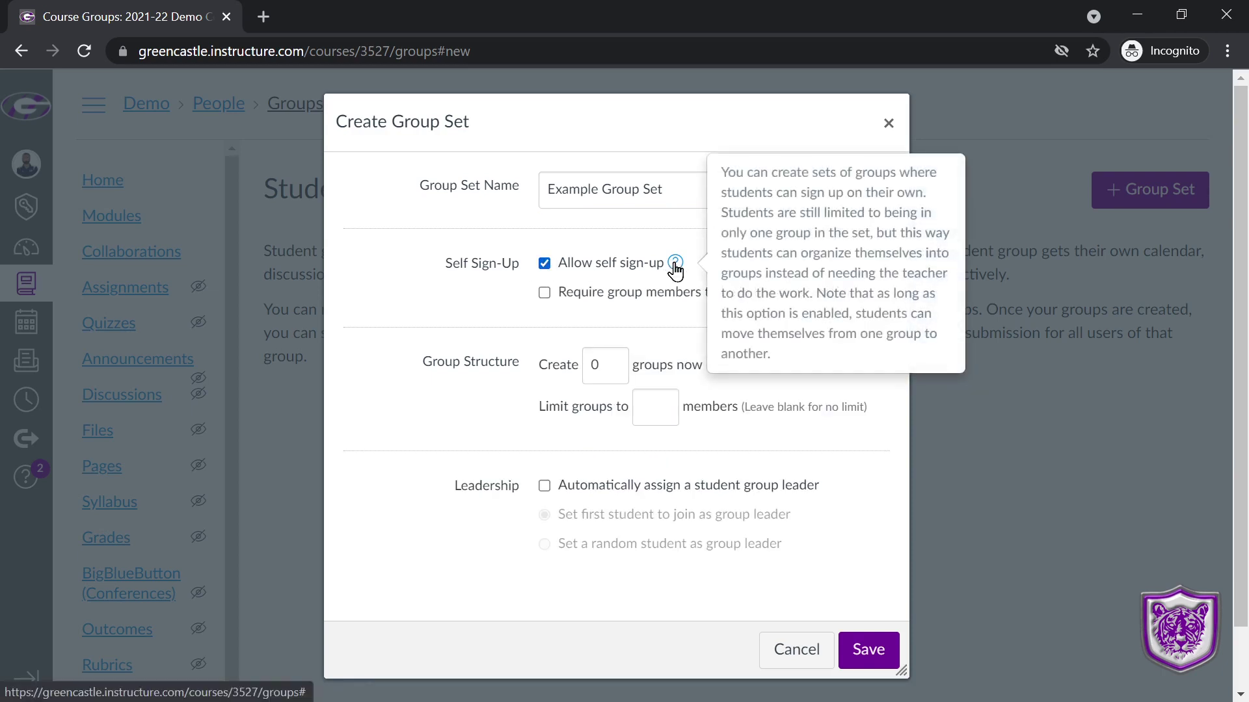
{"action": "left_click", "coordinate": [543, 264]}
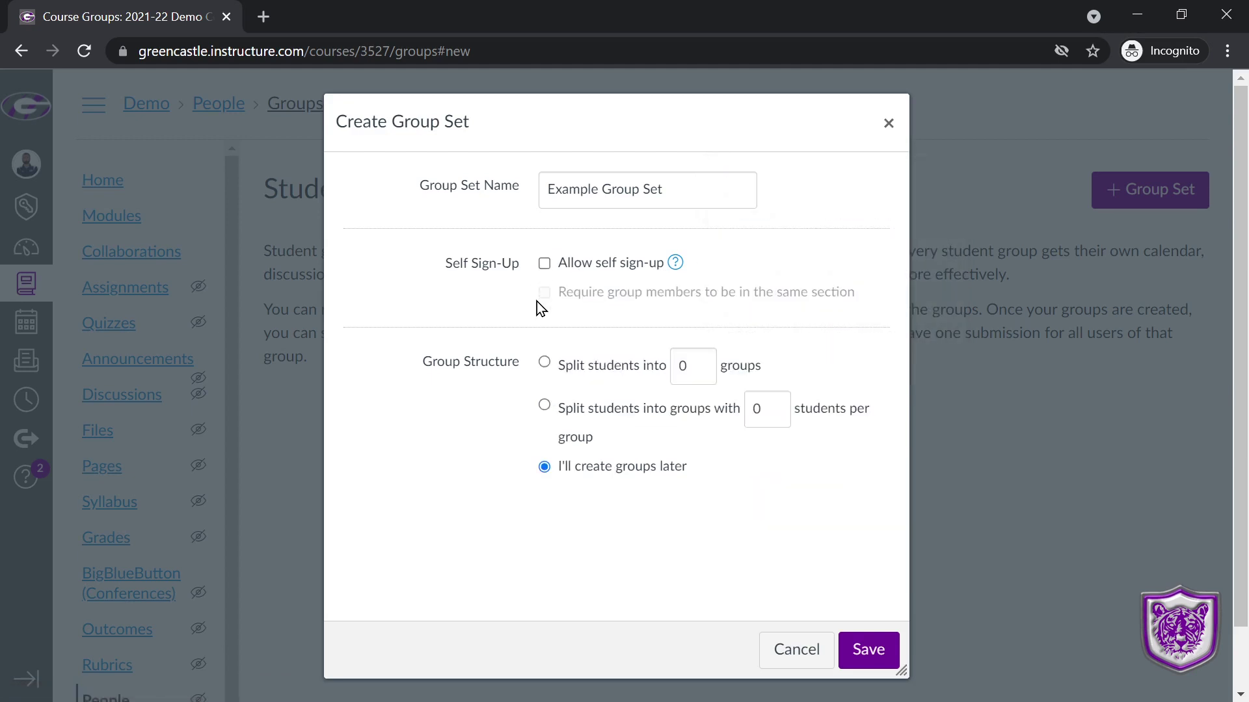
{"action": "left_click", "coordinate": [544, 263]}
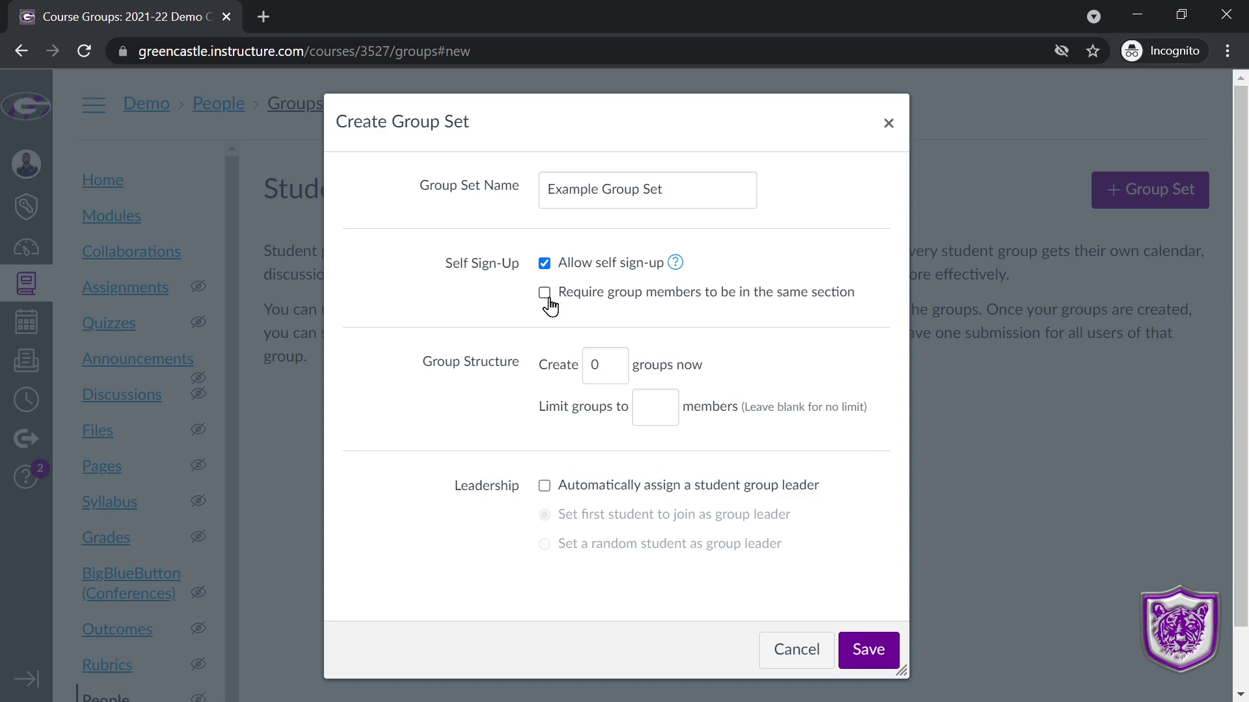
Try the same-section, group count, member limit and automatic leader options, then clear the same-section requirement
{"action": "left_click", "coordinate": [545, 299]}
{"action": "left_click", "coordinate": [613, 361]}
{"action": "left_click", "coordinate": [613, 361]}
{"action": "left_click", "coordinate": [651, 418]}
{"action": "left_click", "coordinate": [544, 486]}
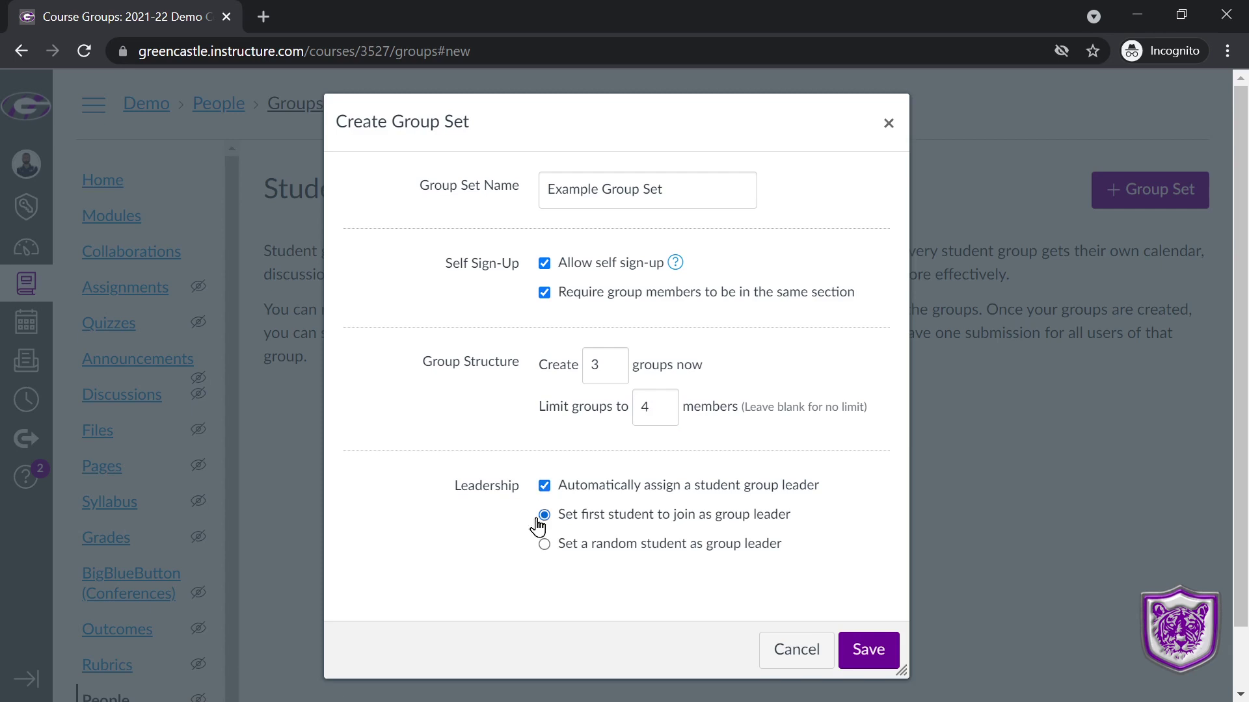
{"action": "left_click", "coordinate": [544, 486]}
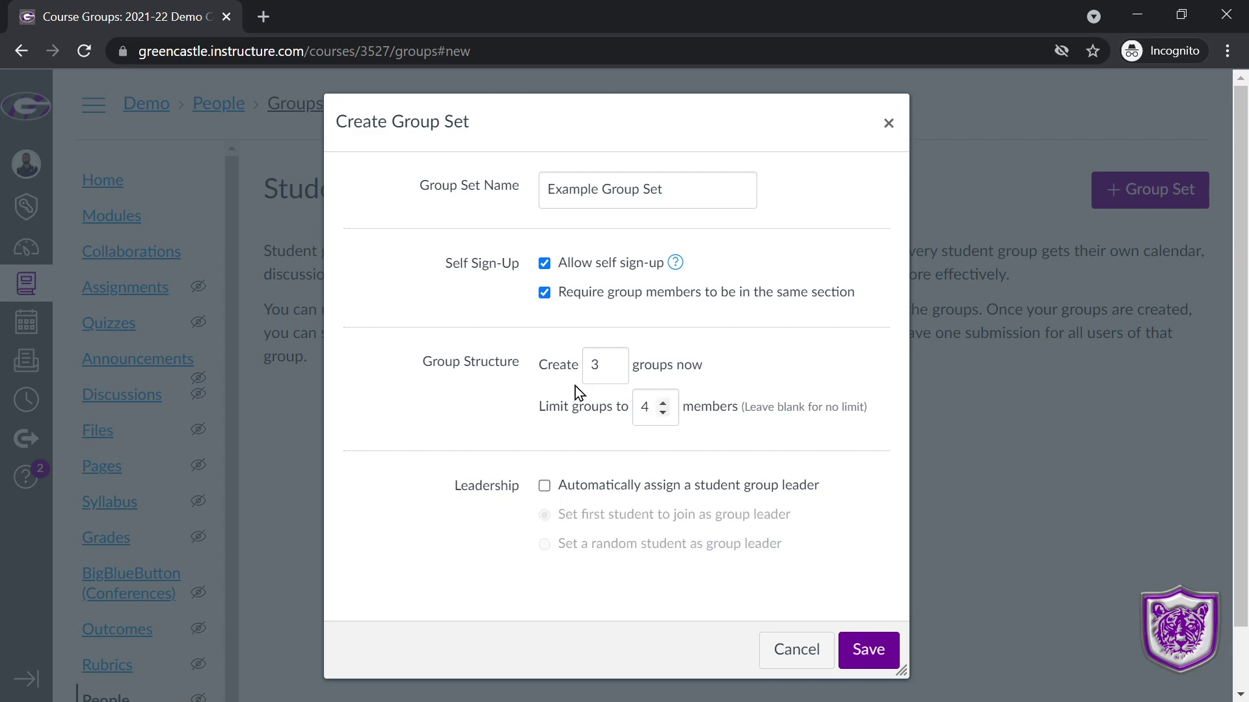
{"action": "left_click", "coordinate": [547, 293]}
Turn off self sign-up and try splitting students by group count and by group size
{"action": "left_click", "coordinate": [548, 264]}
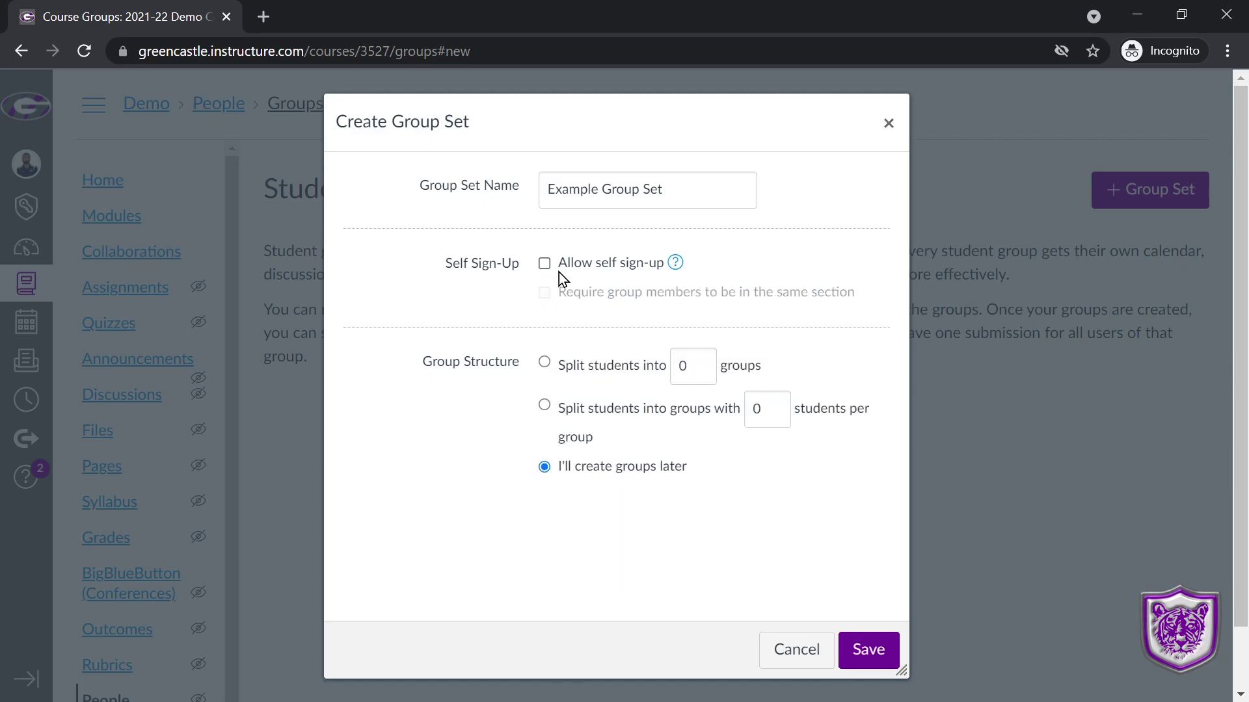
{"action": "left_click", "coordinate": [544, 363]}
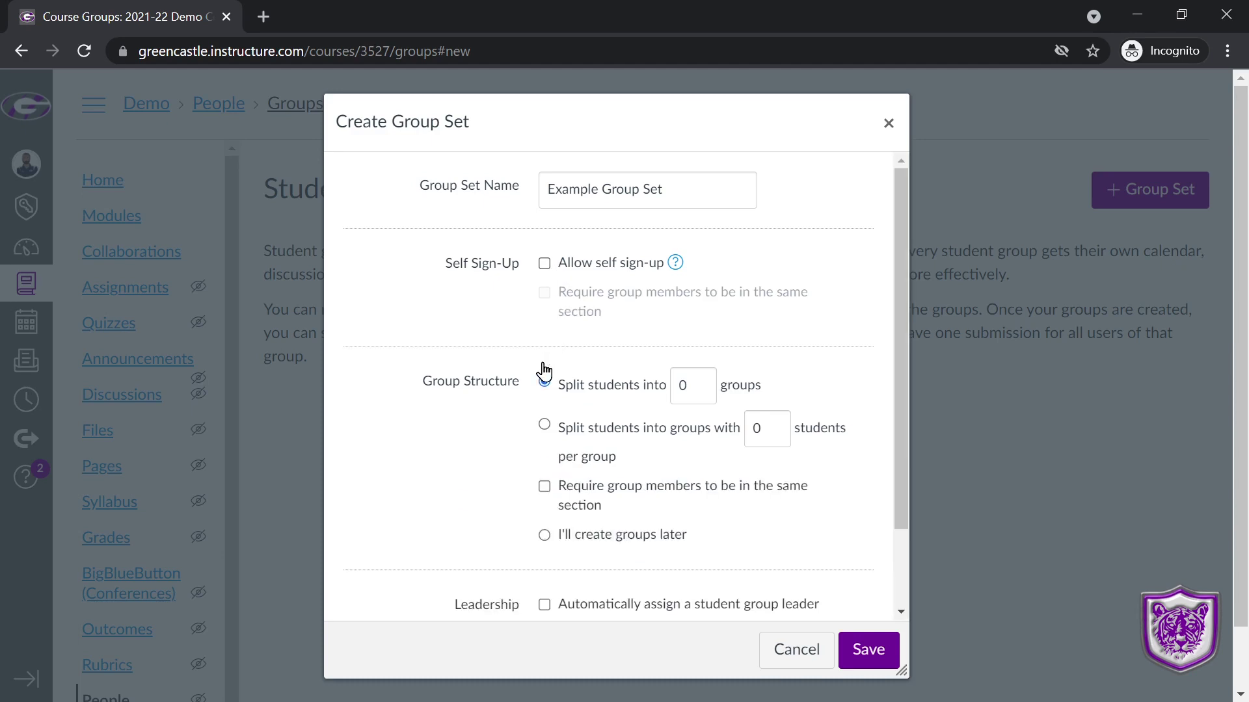
{"action": "left_click", "coordinate": [701, 382]}
{"action": "left_click", "coordinate": [702, 383]}
{"action": "left_click", "coordinate": [703, 383]}
{"action": "left_click", "coordinate": [703, 382]}
{"action": "left_click", "coordinate": [545, 426]}
{"action": "left_click", "coordinate": [779, 426]}
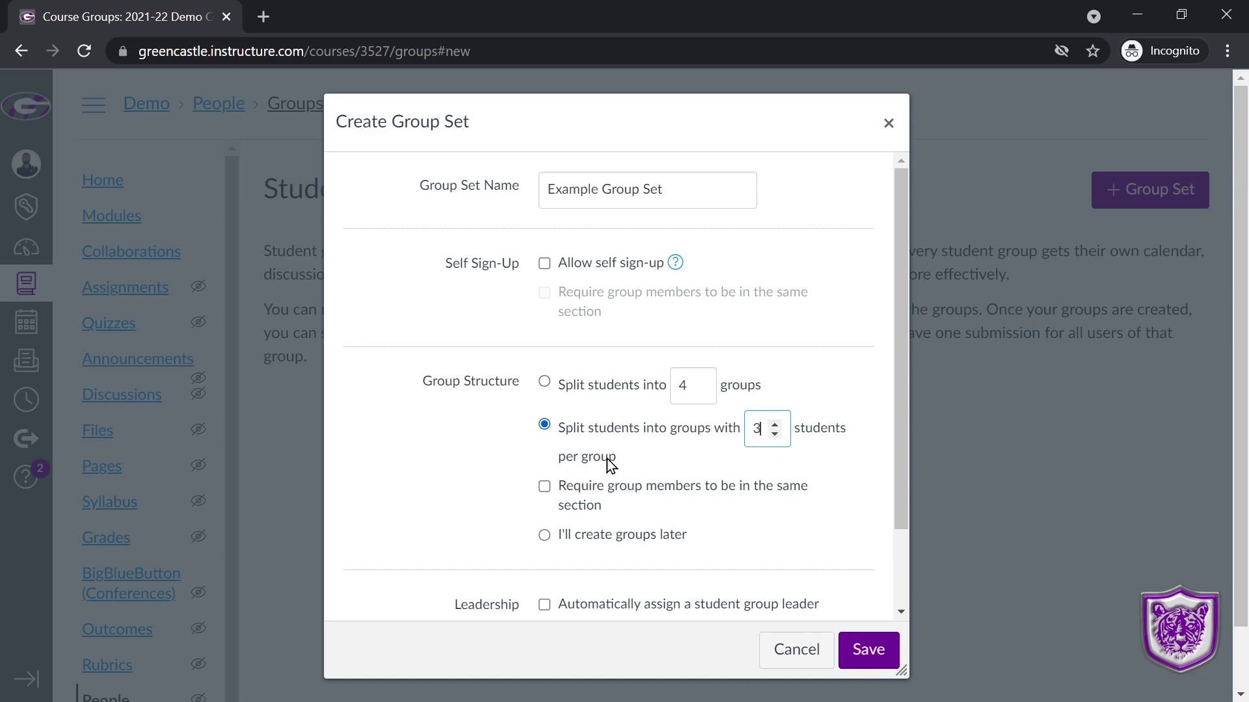
{"action": "left_click", "coordinate": [545, 488]}
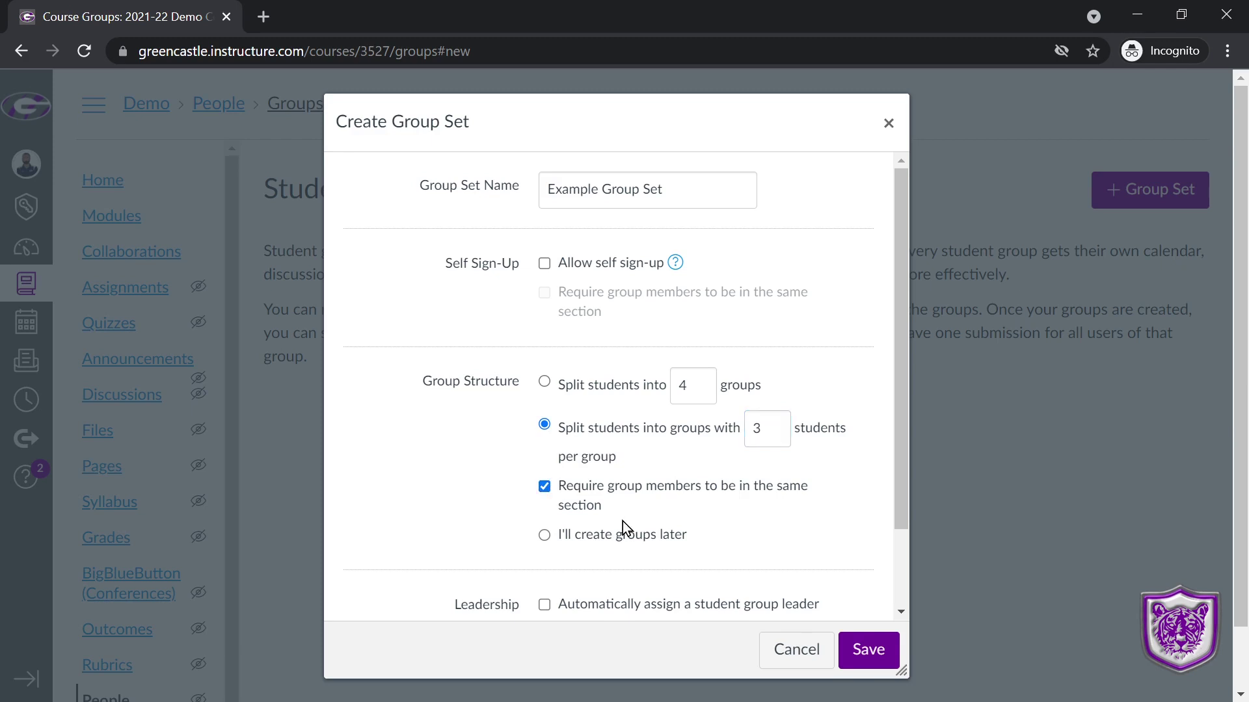
{"action": "scroll", "coordinate": [544, 502], "scroll_direction": "down", "scroll_amount": 2}
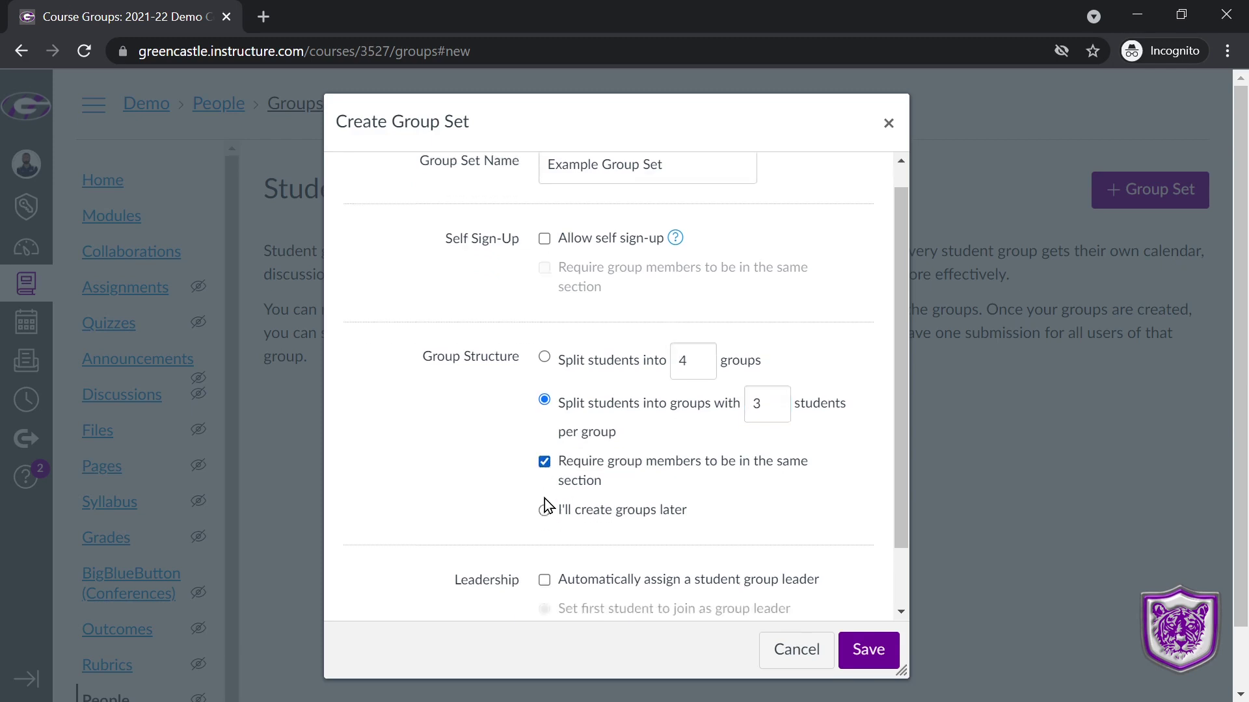
Split students into 2 groups and save Example Group Set
{"action": "left_click", "coordinate": [544, 441]}
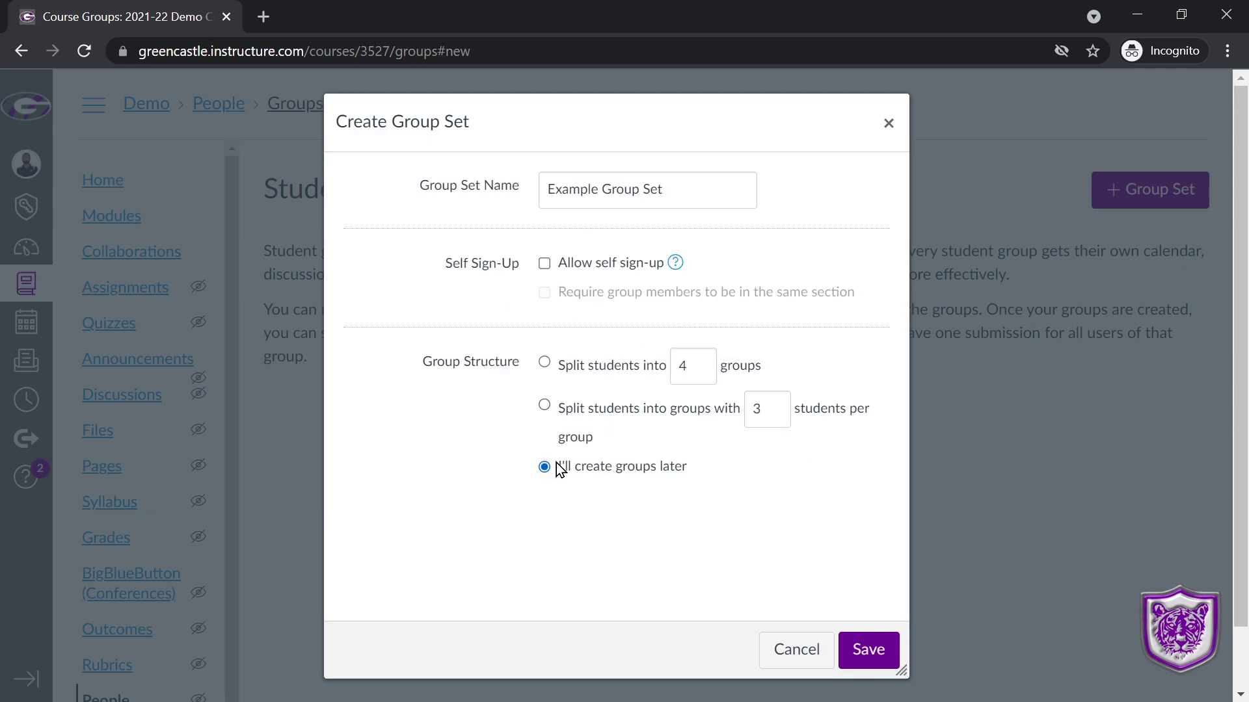
{"action": "left_click", "coordinate": [550, 407]}
{"action": "scroll", "coordinate": [588, 490], "scroll_direction": "down", "scroll_amount": 2}
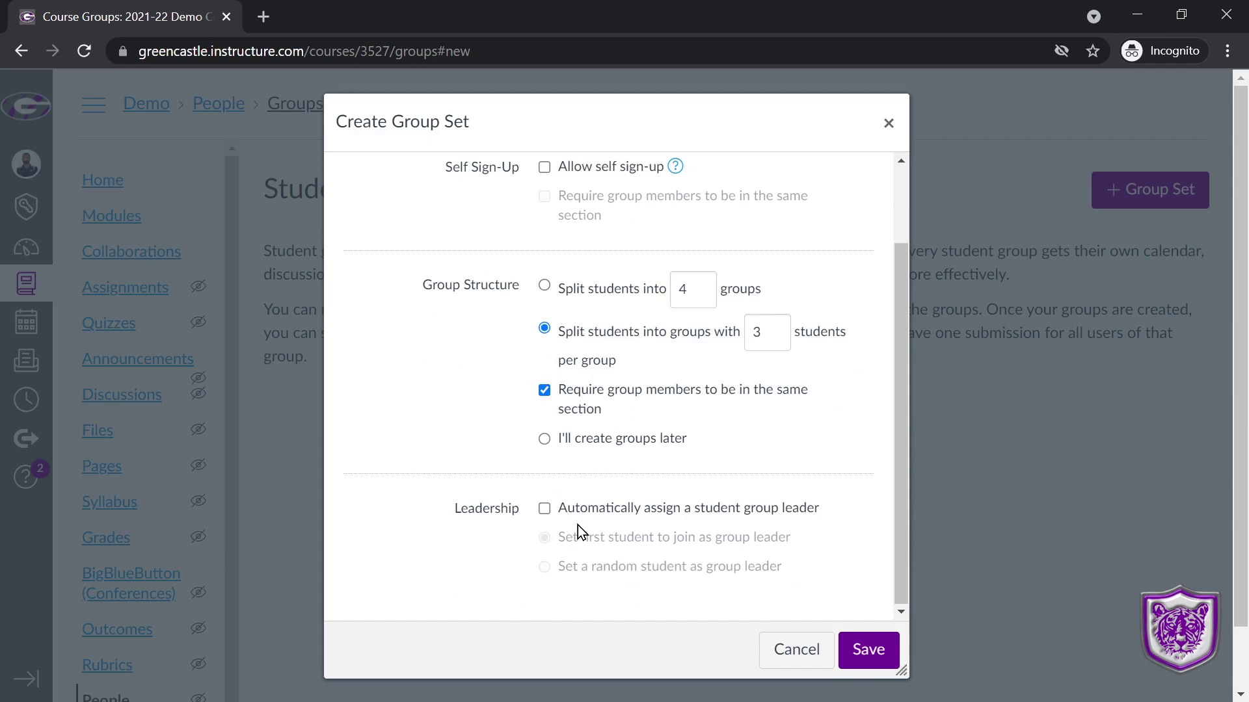
{"action": "left_click", "coordinate": [545, 287]}
{"action": "left_click", "coordinate": [703, 294]}
{"action": "left_click", "coordinate": [701, 294]}
{"action": "left_click", "coordinate": [858, 649]}
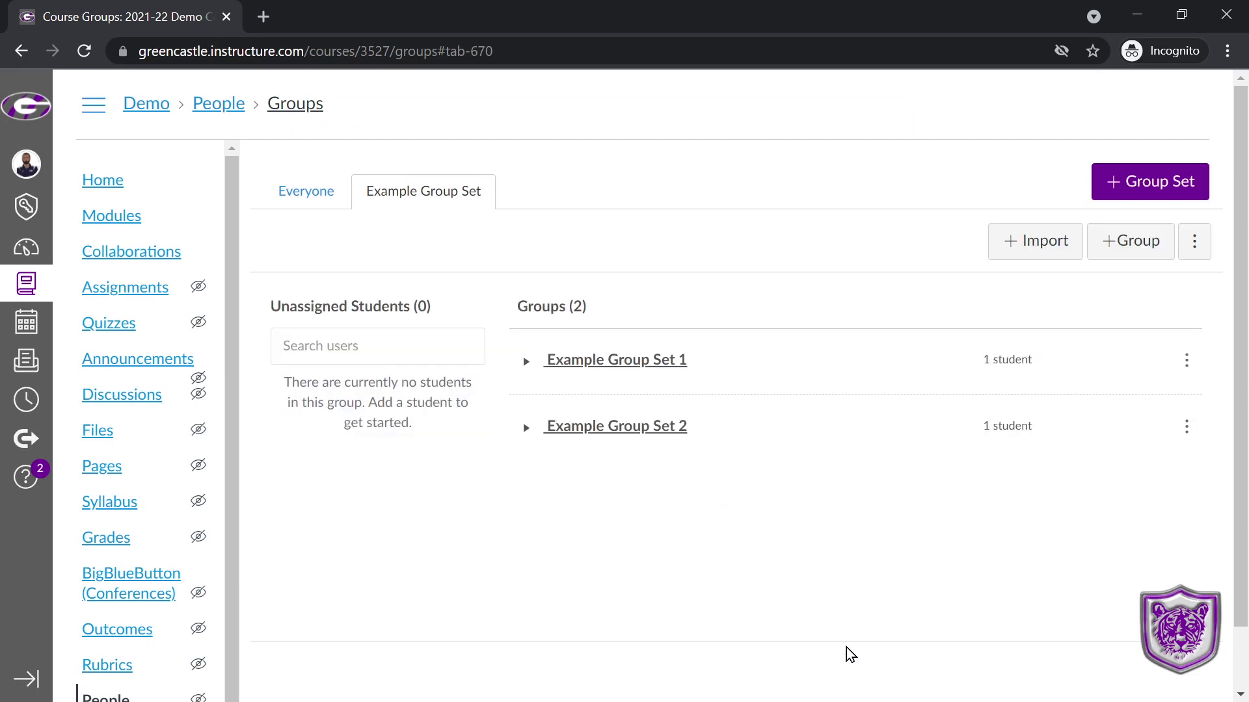
Expand Example Group Set 1 and Example Group Set 2 to show one student in each
{"action": "left_click", "coordinate": [528, 364]}
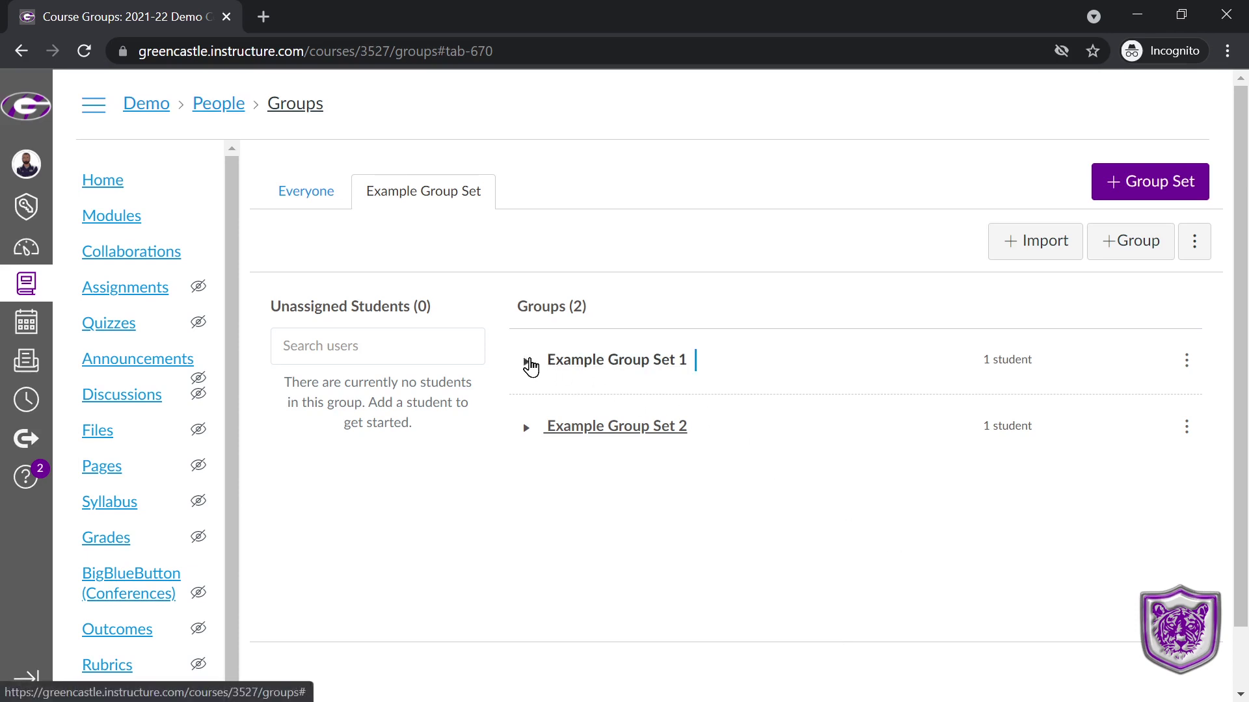
{"action": "left_click", "coordinate": [529, 364]}
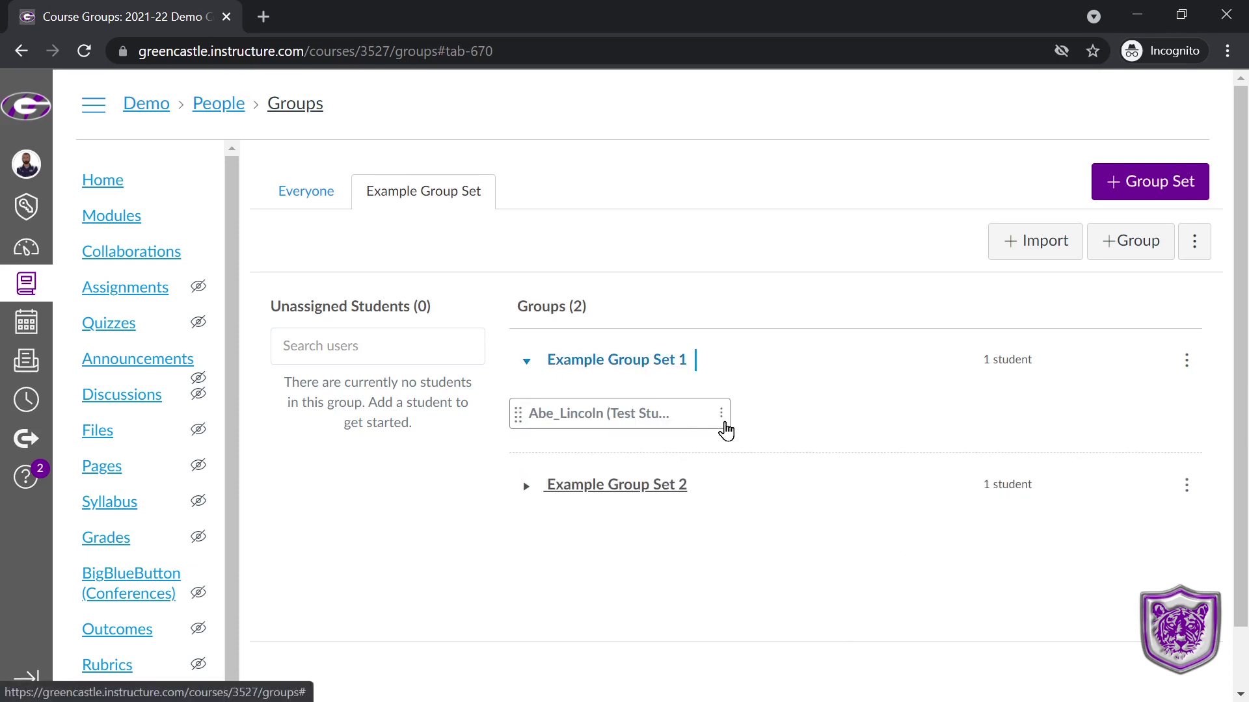
{"action": "left_click", "coordinate": [527, 490]}
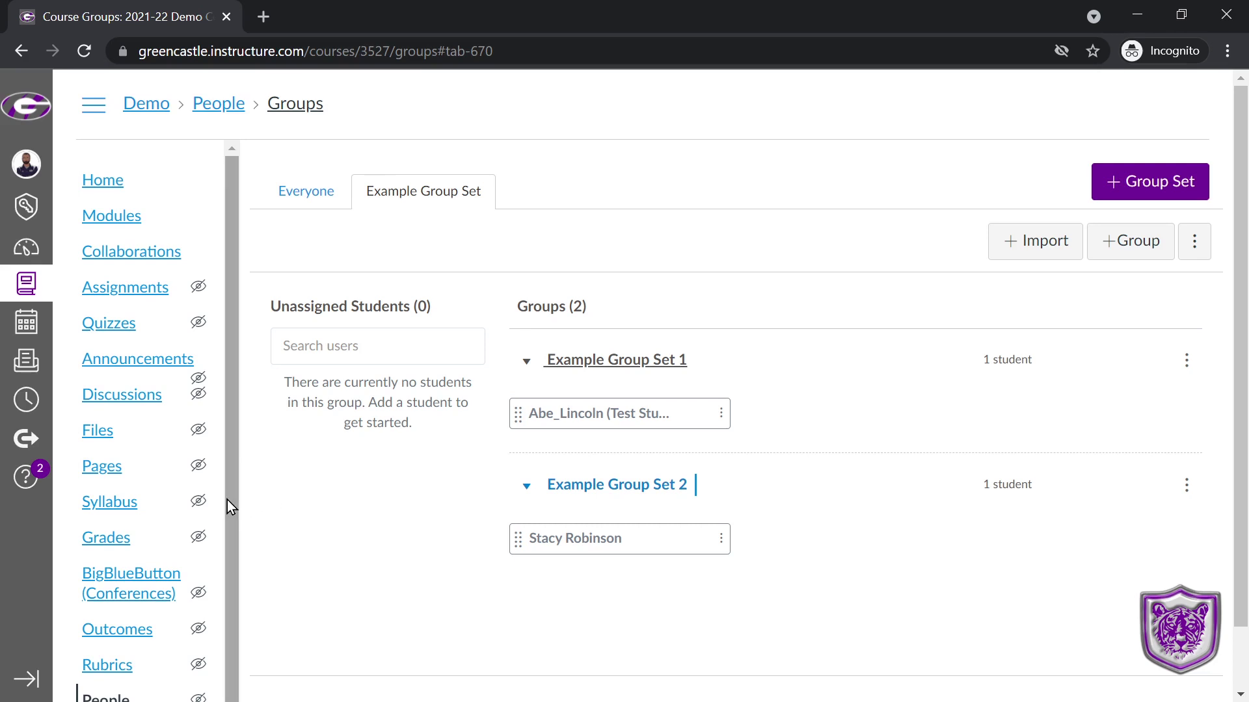
{"action": "scroll", "coordinate": [235, 505], "scroll_direction": "down", "scroll_amount": 1}
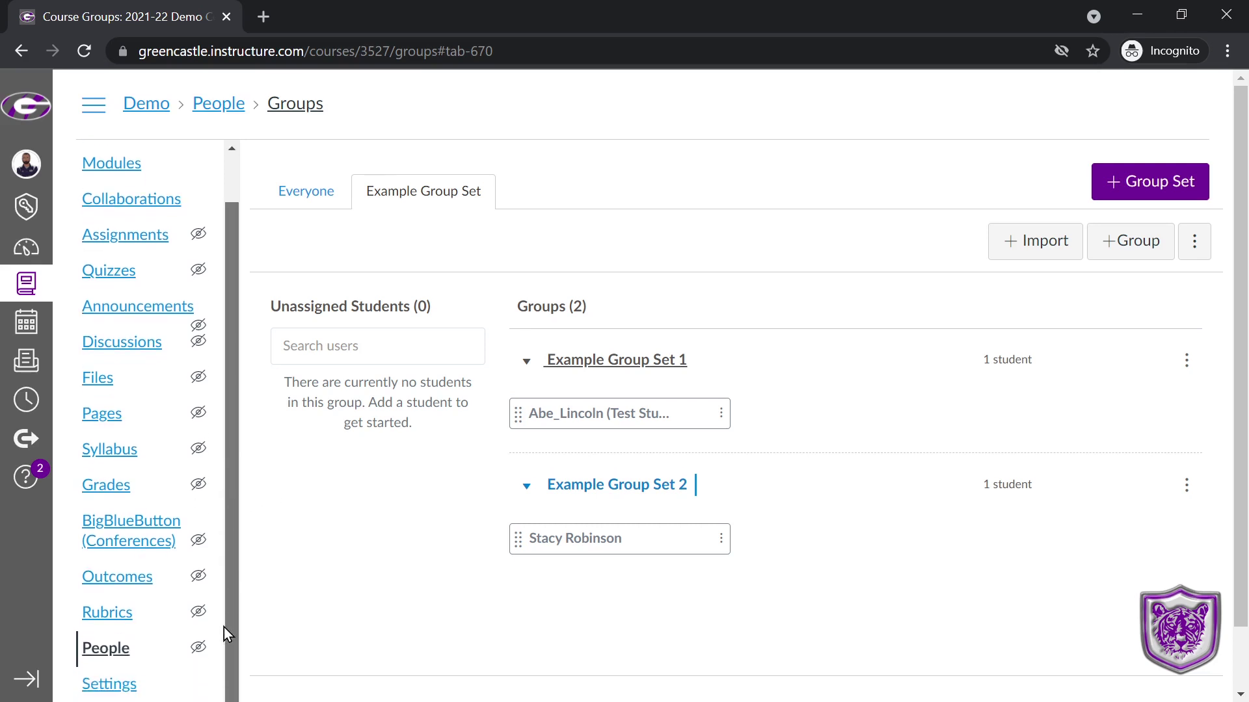
Open the Example Group Set groups and drag Set 2's student into Example Group Set 1
{"action": "left_click", "coordinate": [99, 648]}
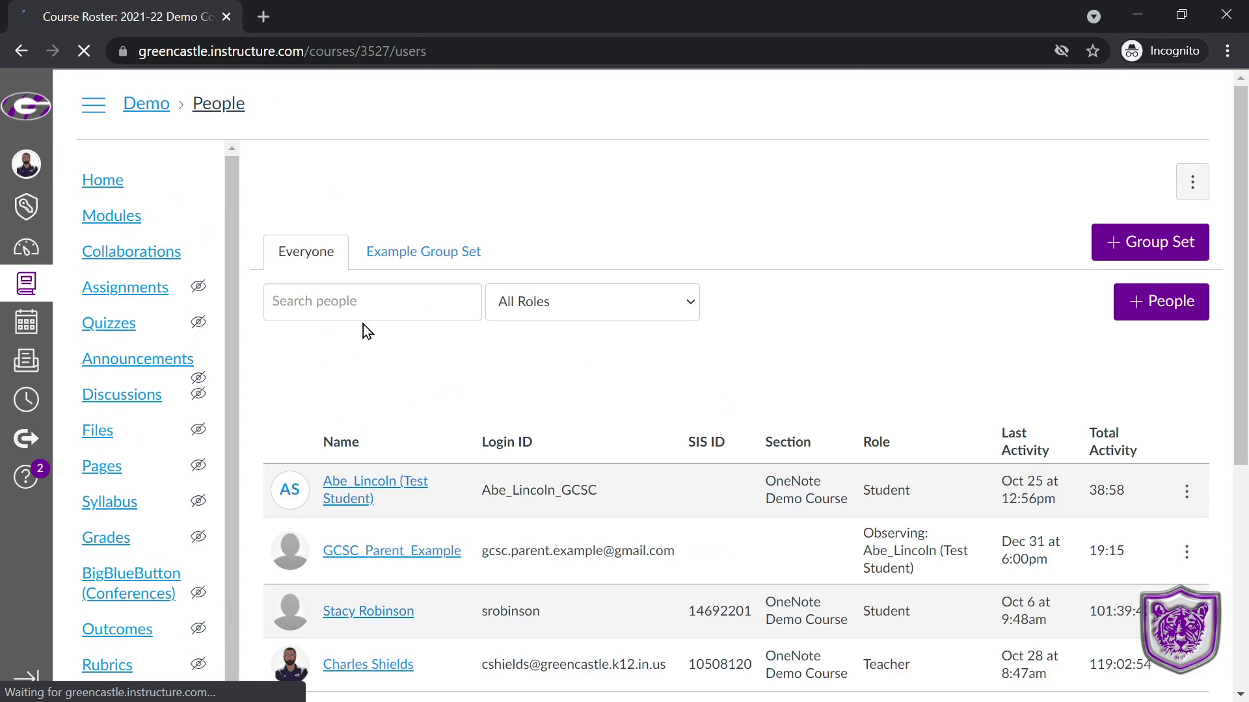
{"action": "left_click", "coordinate": [413, 260]}
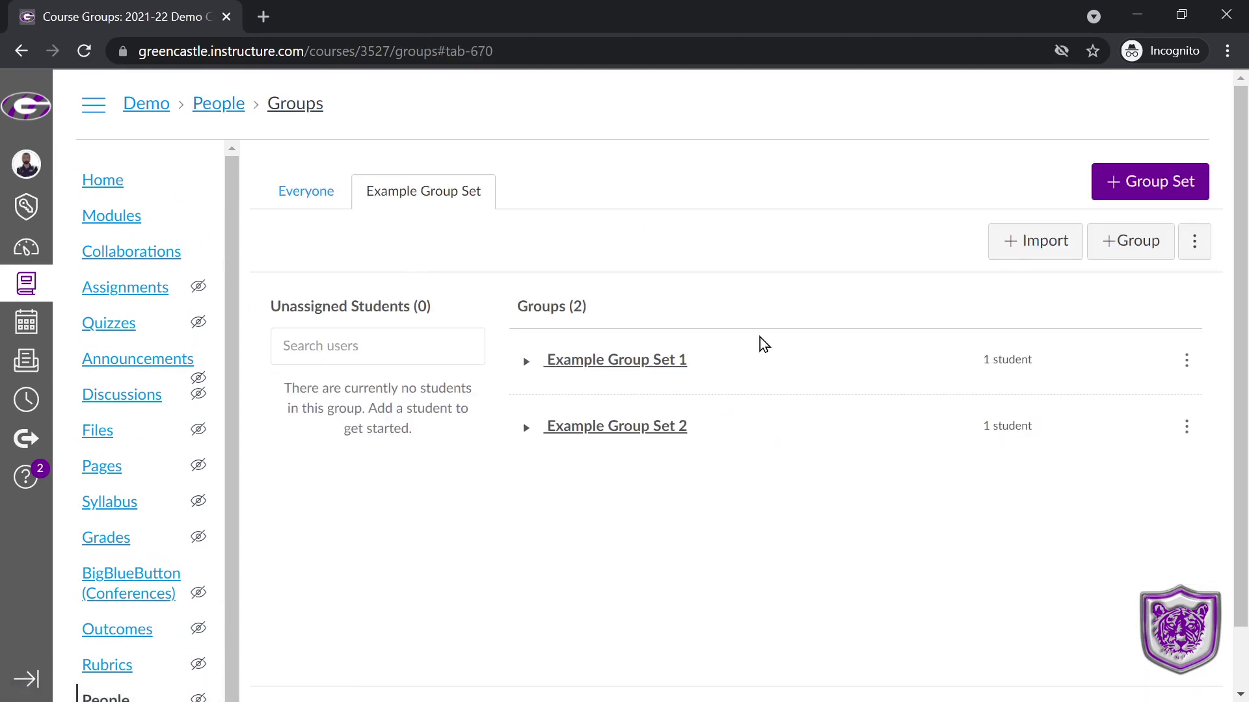
{"action": "left_click", "coordinate": [527, 361]}
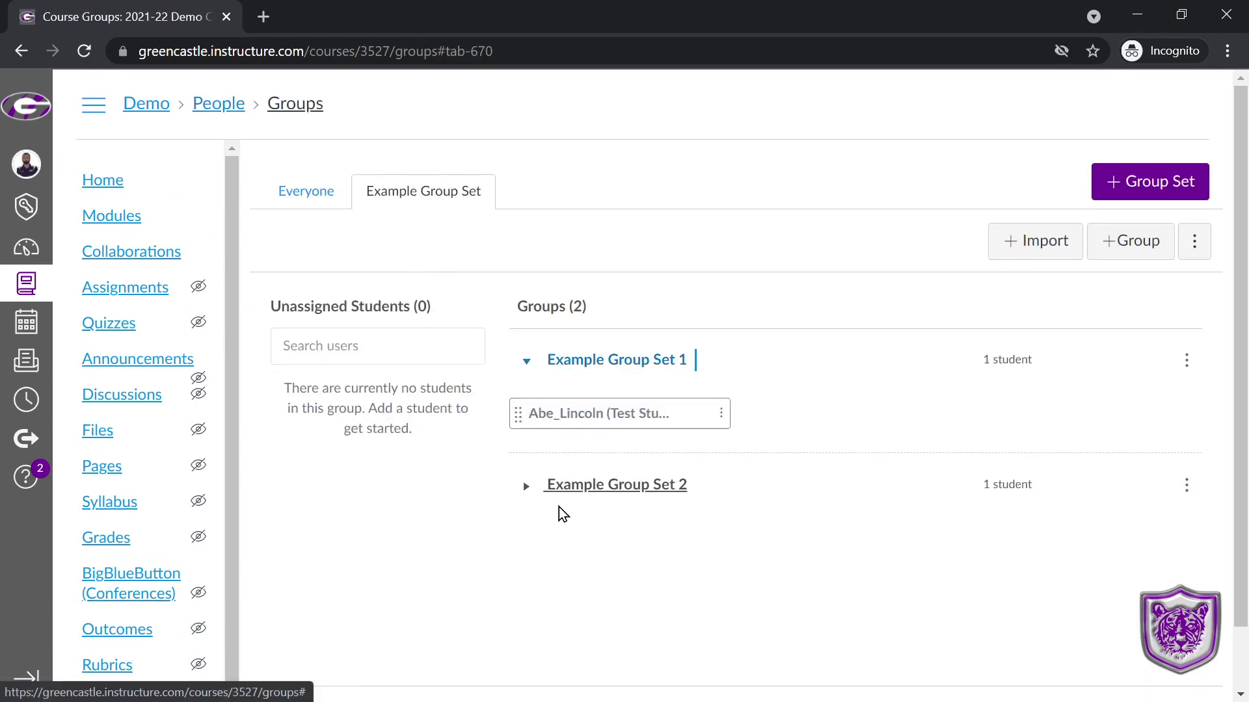
{"action": "left_click", "coordinate": [526, 487]}
{"action": "left_click_drag", "start_coordinate": [517, 542], "coordinate": [751, 419]}
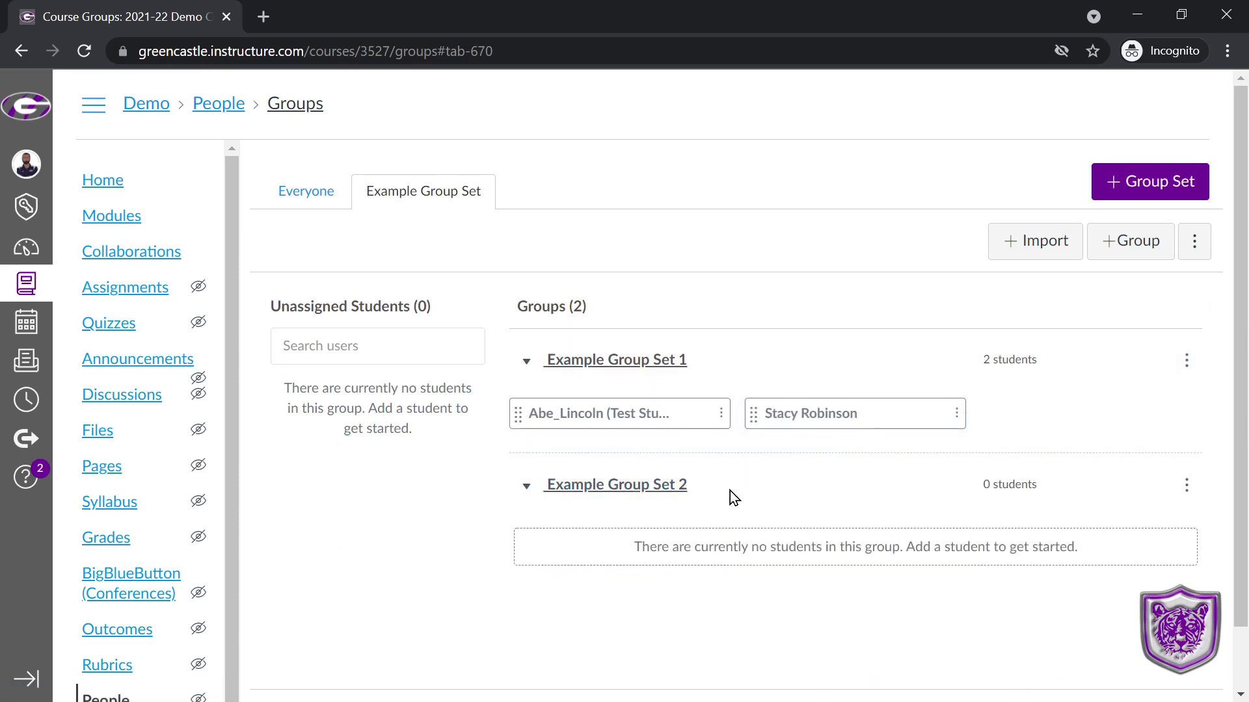
Remove the test student from Set 1, drag them into Example Group Set 2, and cancel the Move To tray
{"action": "left_click", "coordinate": [723, 414]}
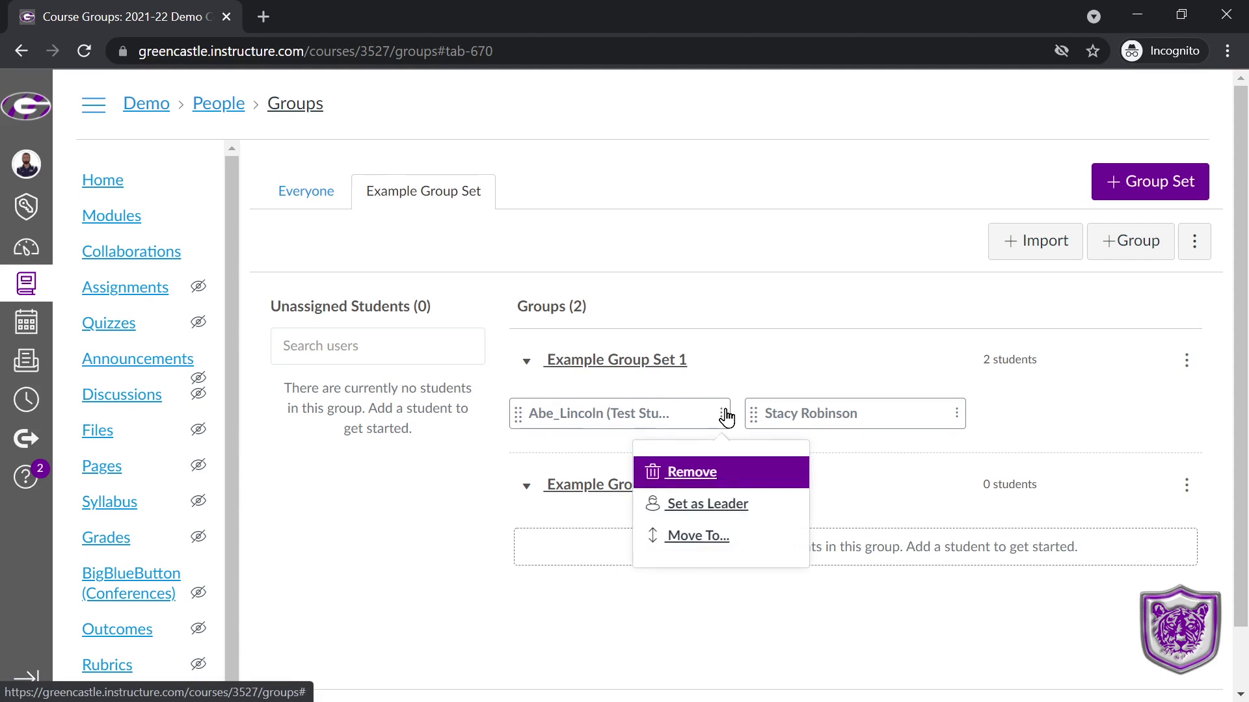
{"action": "left_click", "coordinate": [716, 474]}
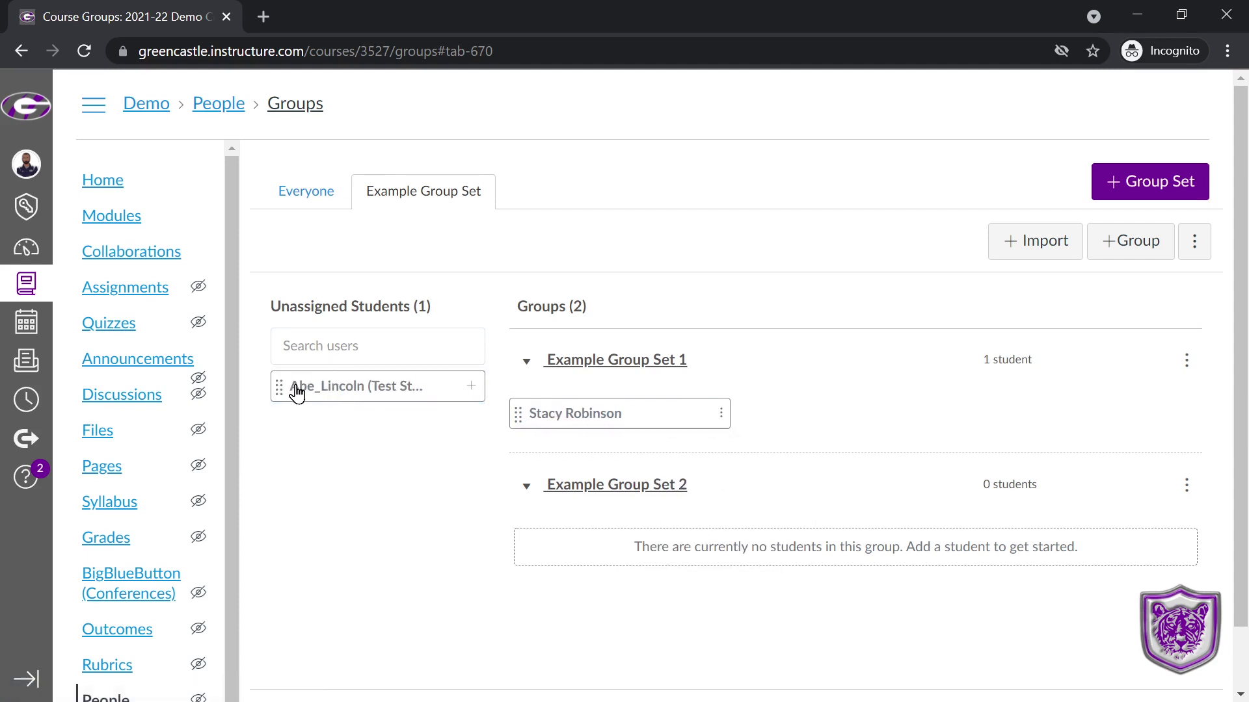
{"action": "left_click_drag", "start_coordinate": [297, 393], "coordinate": [540, 533]}
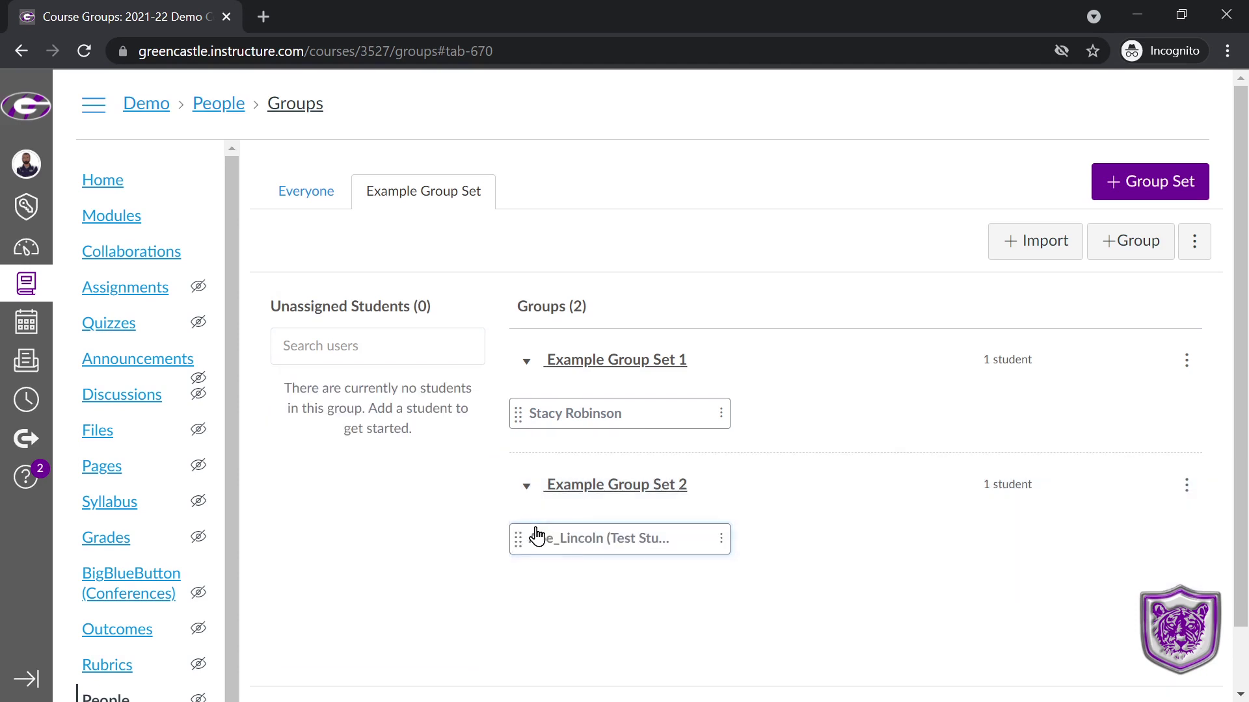
{"action": "left_click", "coordinate": [720, 540]}
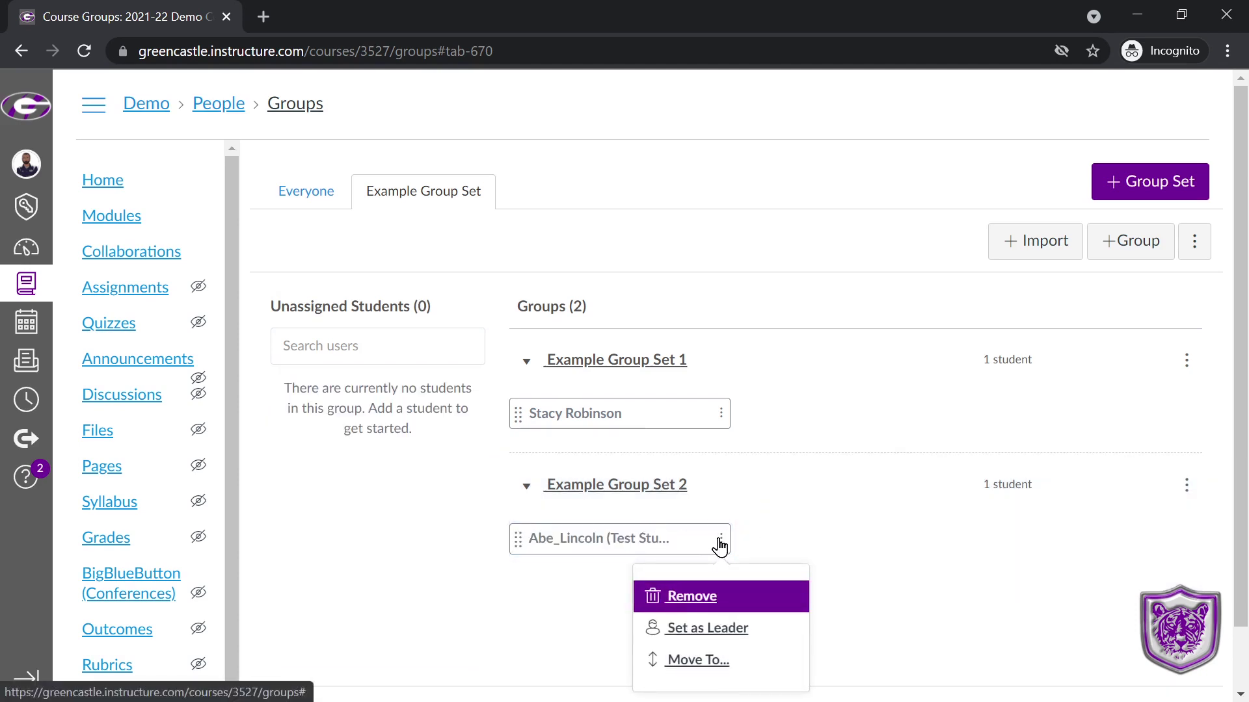
{"action": "left_click", "coordinate": [712, 662]}
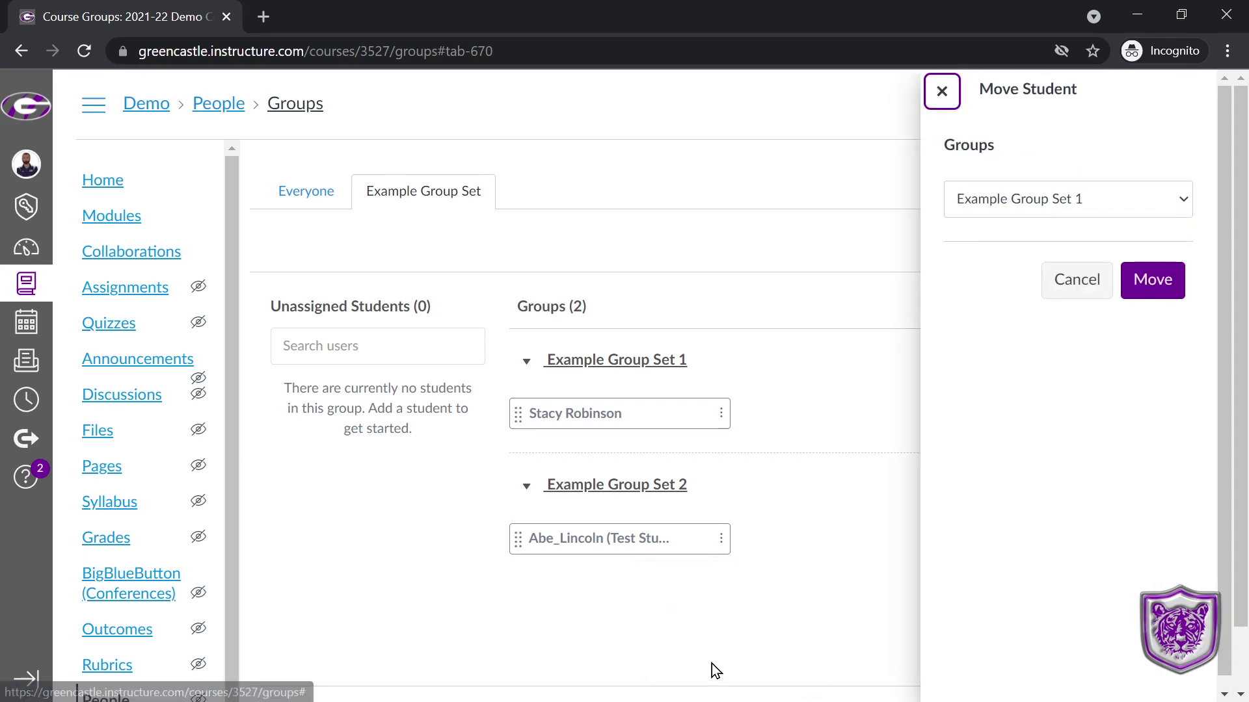
{"action": "left_click", "coordinate": [1158, 213]}
{"action": "left_click", "coordinate": [942, 91]}
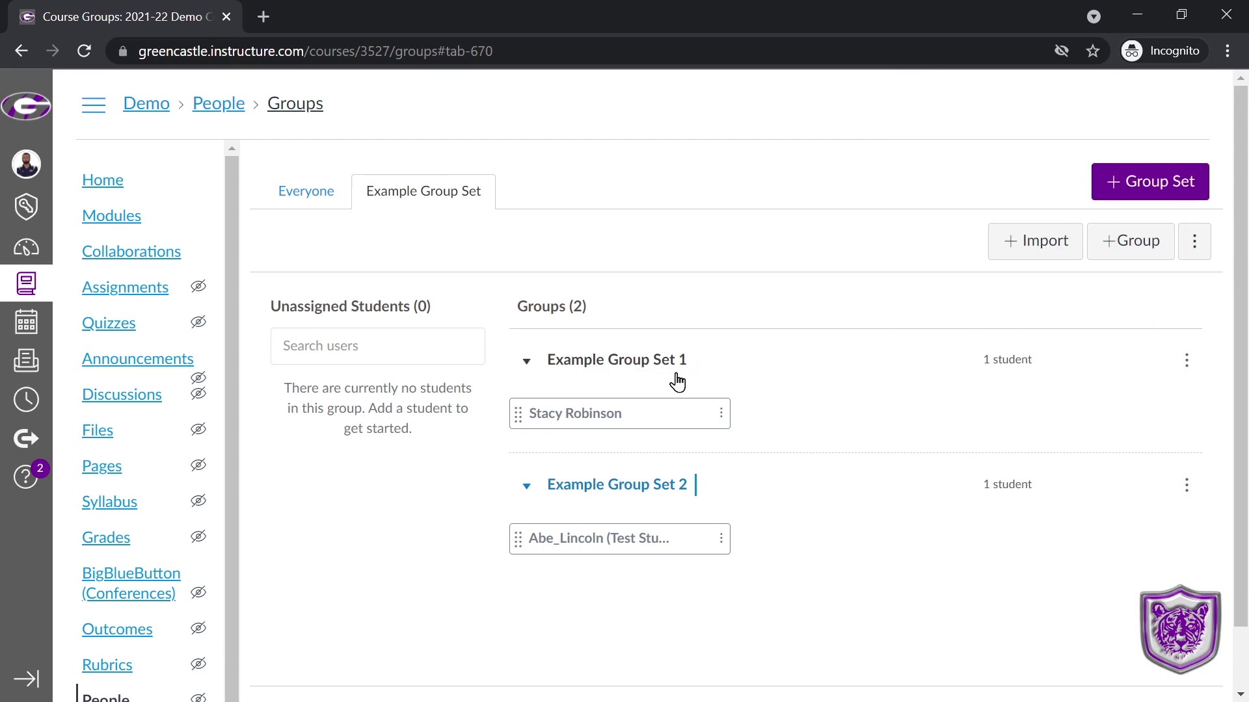
Visit Example Group Set 1's group homepage, then return to the Demo course home page
{"action": "left_click", "coordinate": [1186, 360]}
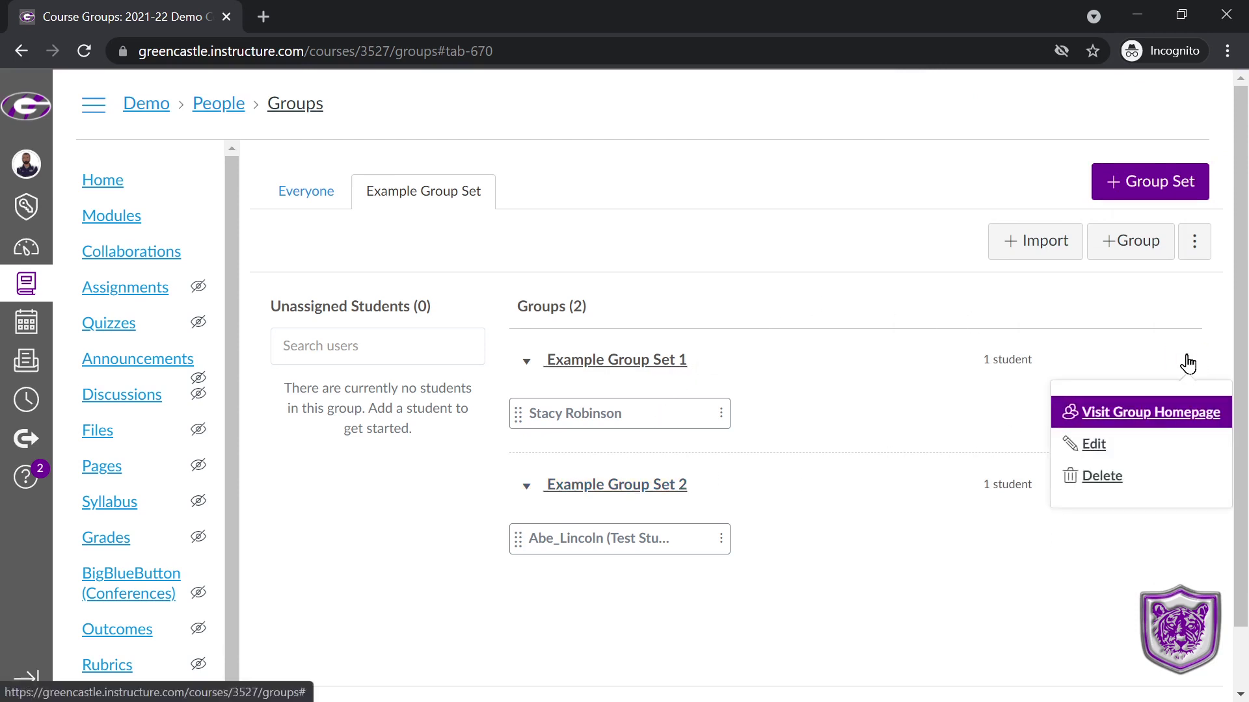
{"action": "left_click", "coordinate": [1116, 419]}
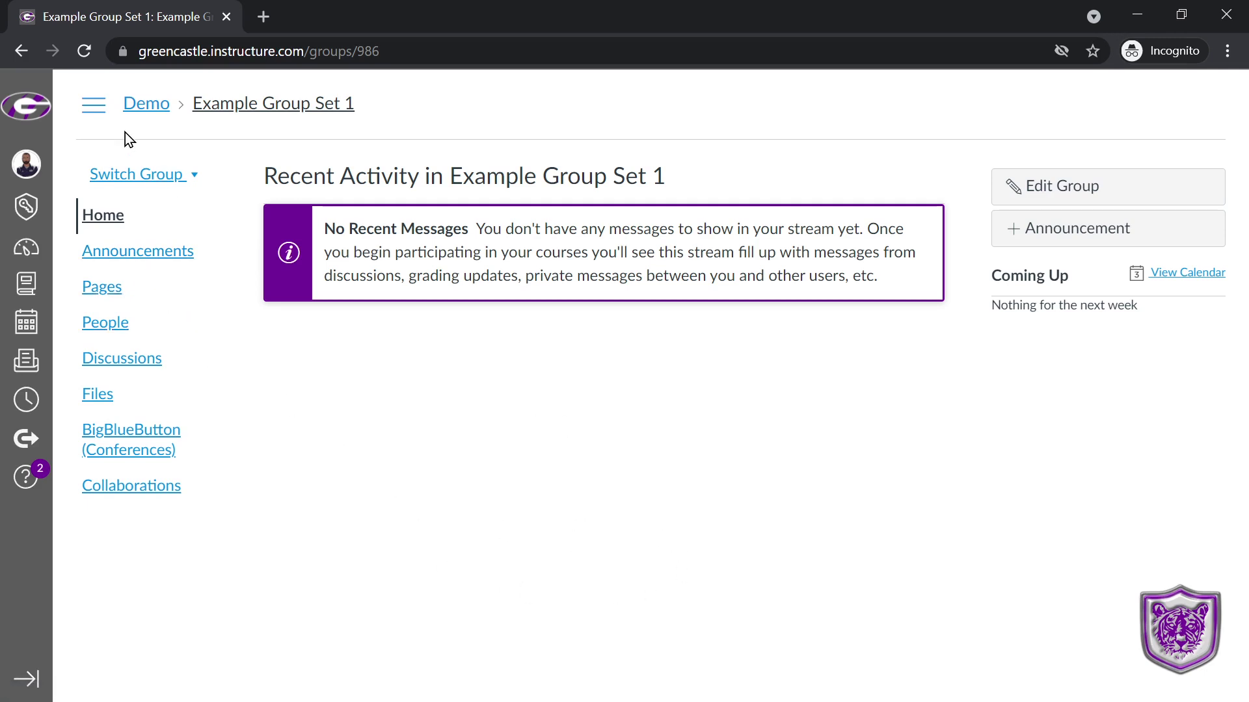
{"action": "left_click", "coordinate": [147, 118]}
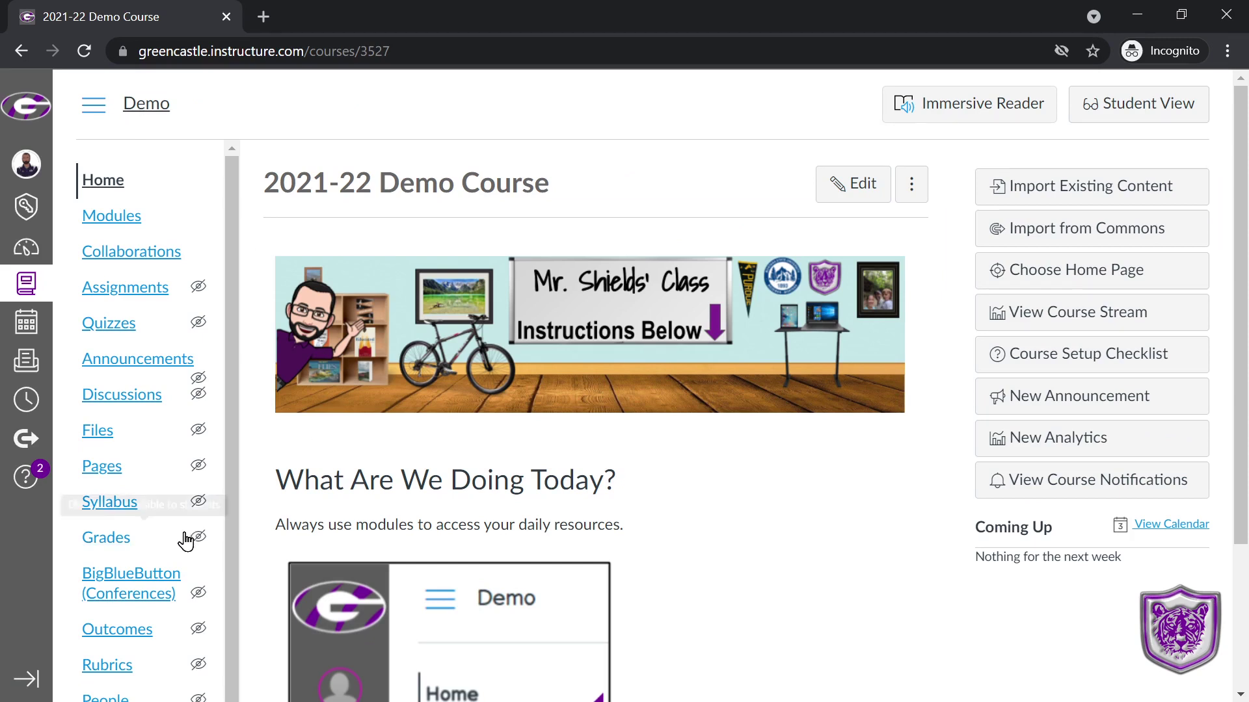
{"action": "scroll", "coordinate": [184, 546], "scroll_direction": "down", "scroll_amount": 1}
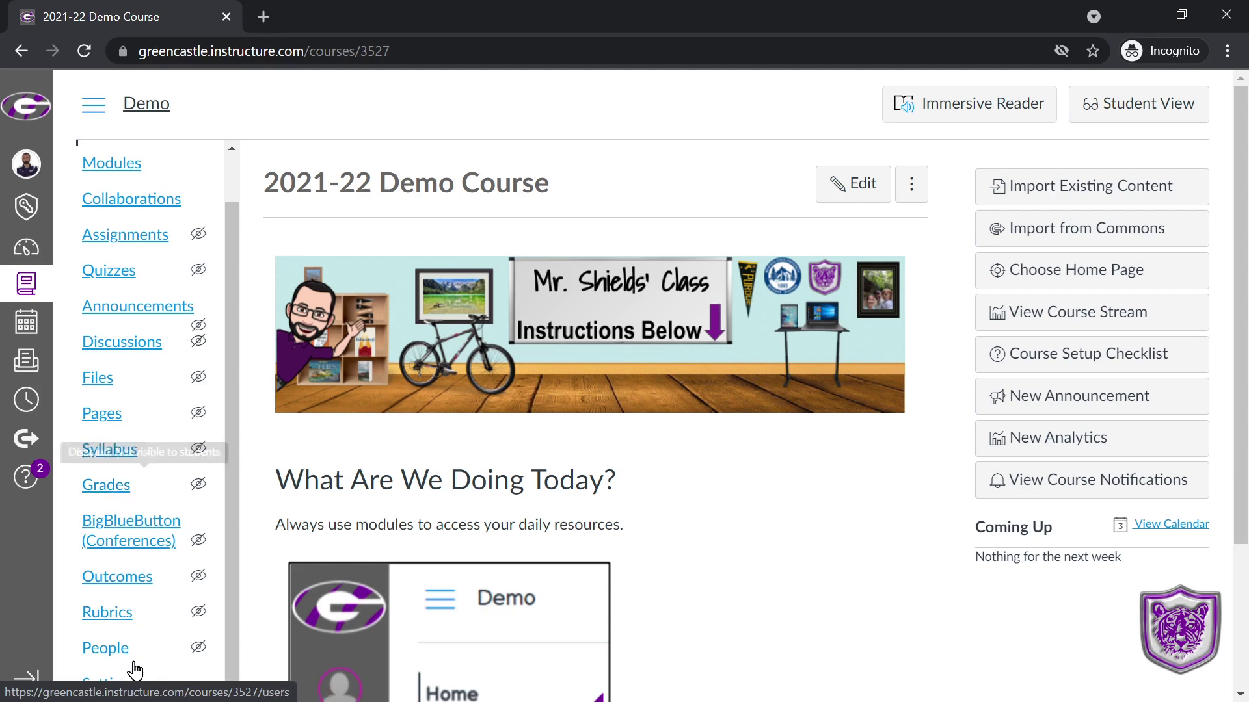
{"action": "scroll", "coordinate": [133, 650], "scroll_direction": "down", "scroll_amount": 3}
Enable People in the course Navigation settings and save the change
{"action": "left_click", "coordinate": [124, 623]}
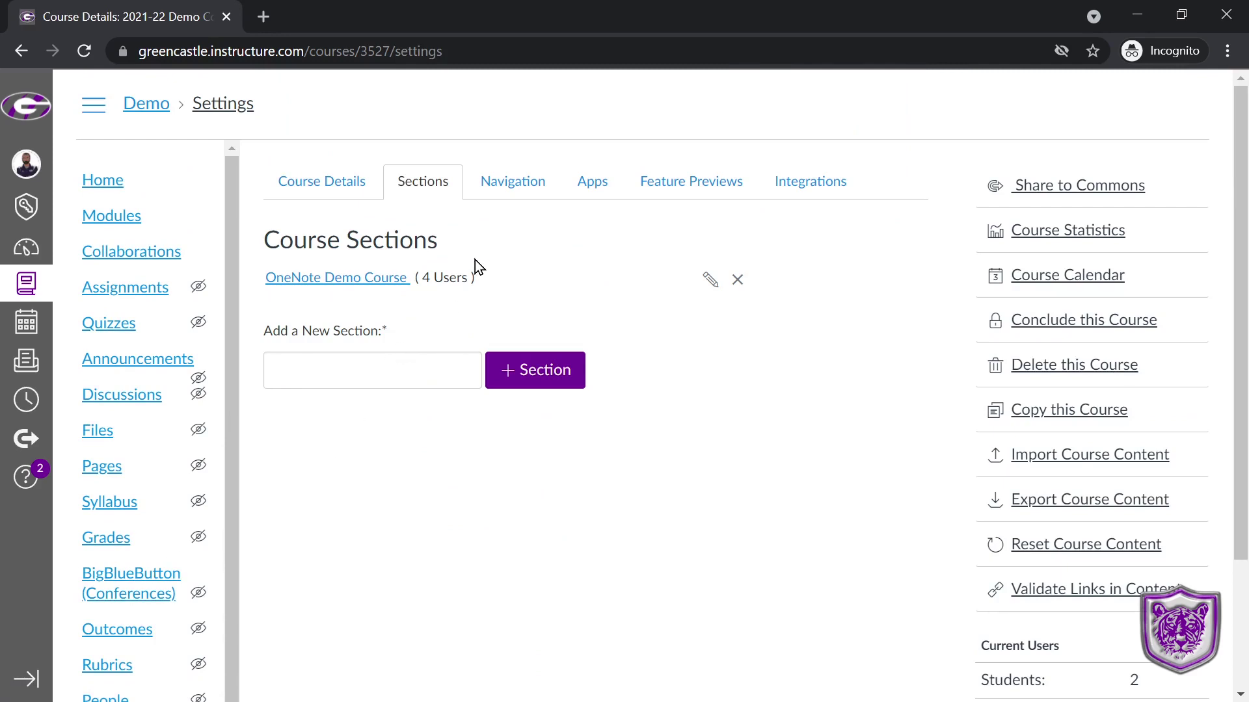
{"action": "left_click", "coordinate": [513, 189]}
{"action": "scroll", "coordinate": [471, 453], "scroll_direction": "down", "scroll_amount": 6}
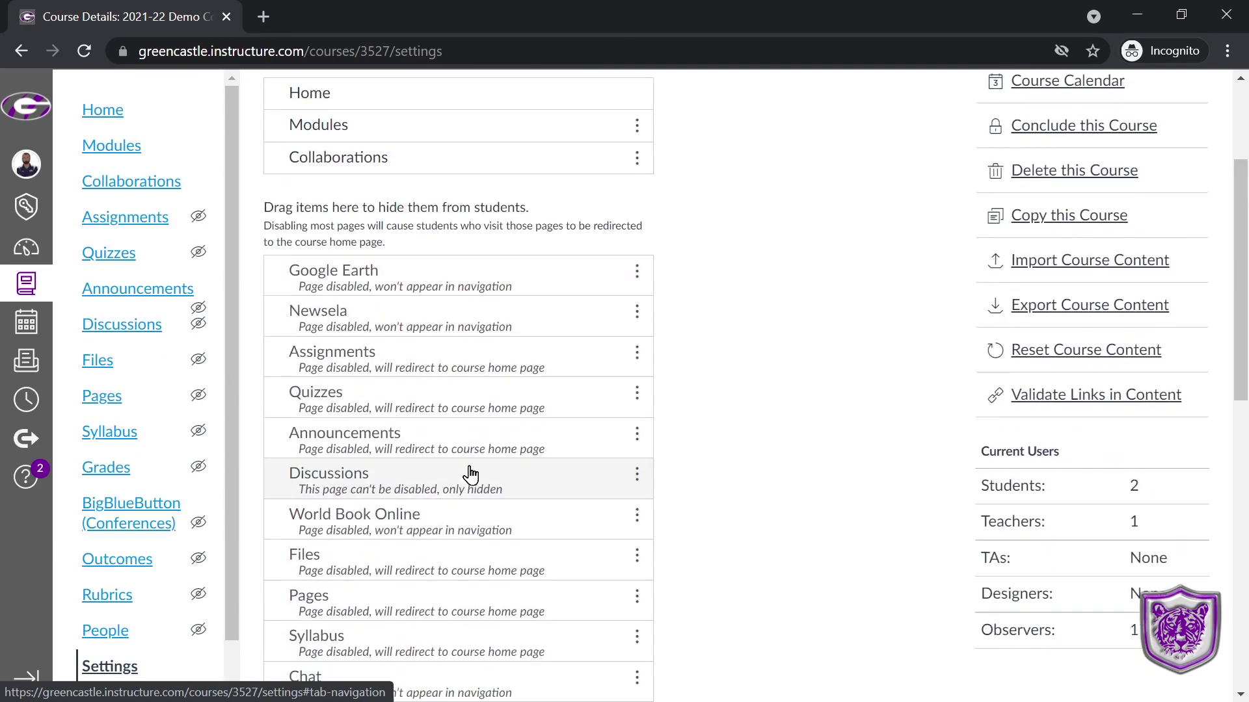
{"action": "scroll", "coordinate": [470, 476], "scroll_direction": "down", "scroll_amount": 8}
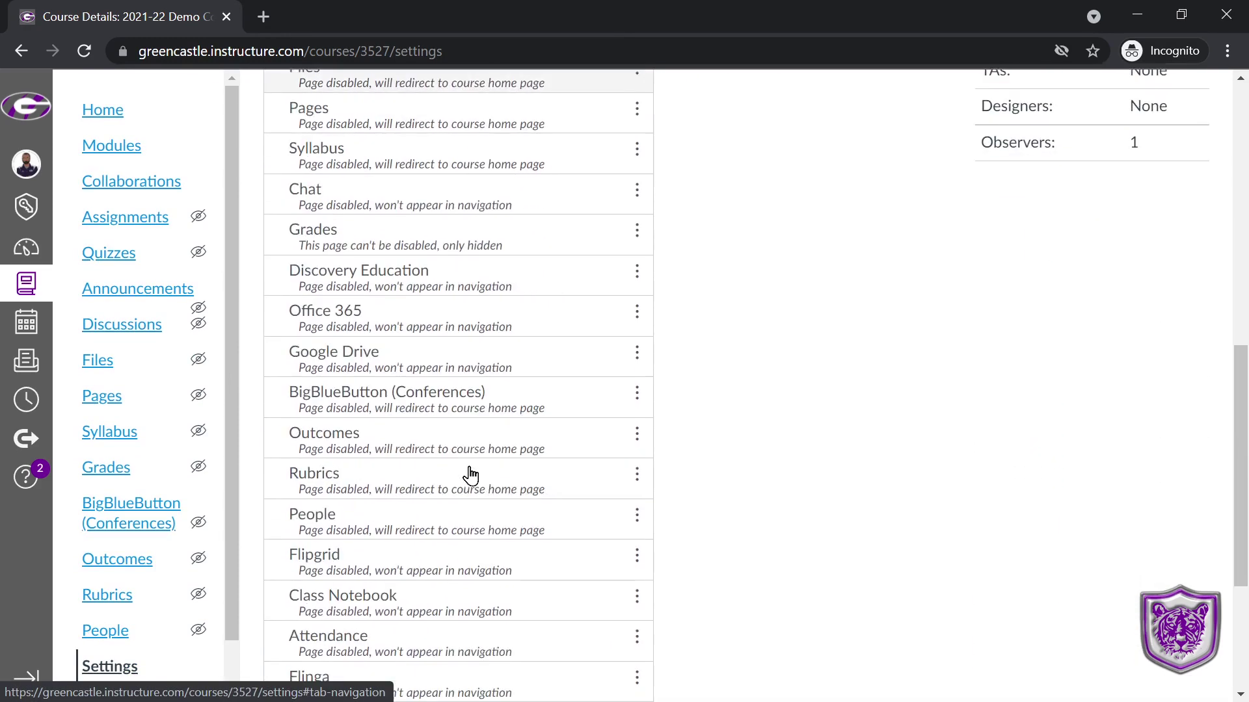
{"action": "scroll", "coordinate": [531, 550], "scroll_direction": "up", "scroll_amount": 10}
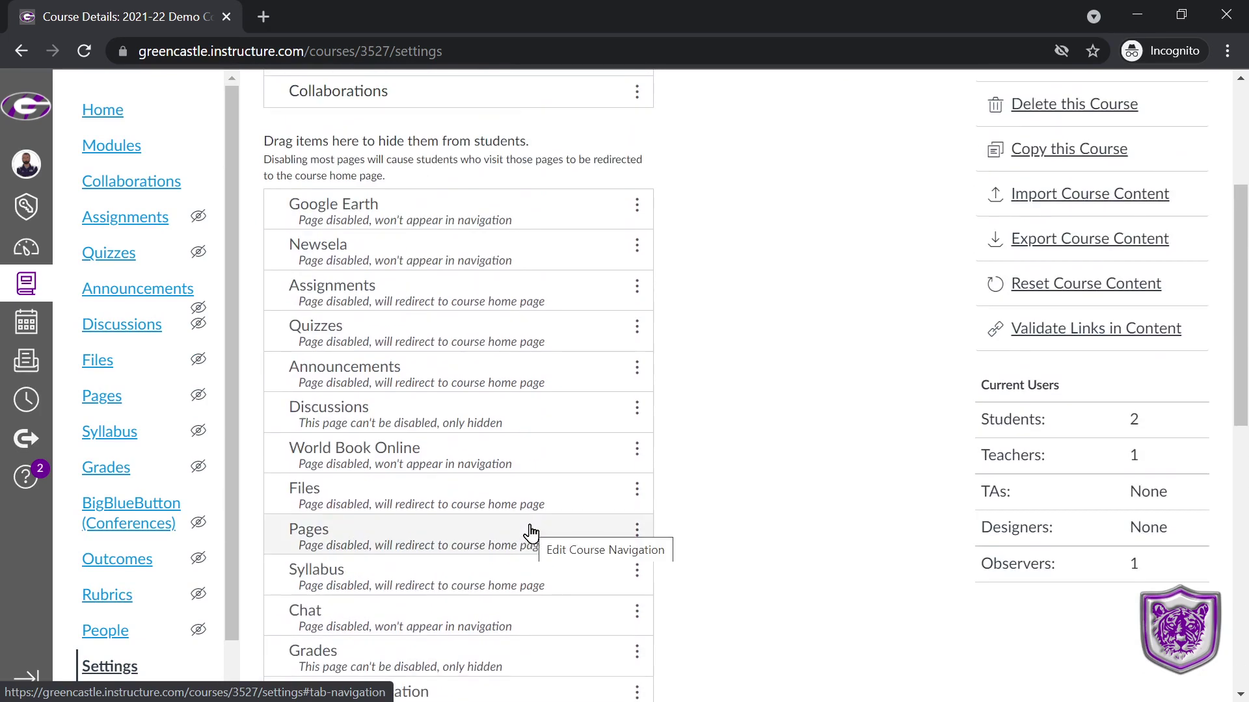
{"action": "scroll", "coordinate": [531, 532], "scroll_direction": "down", "scroll_amount": 6}
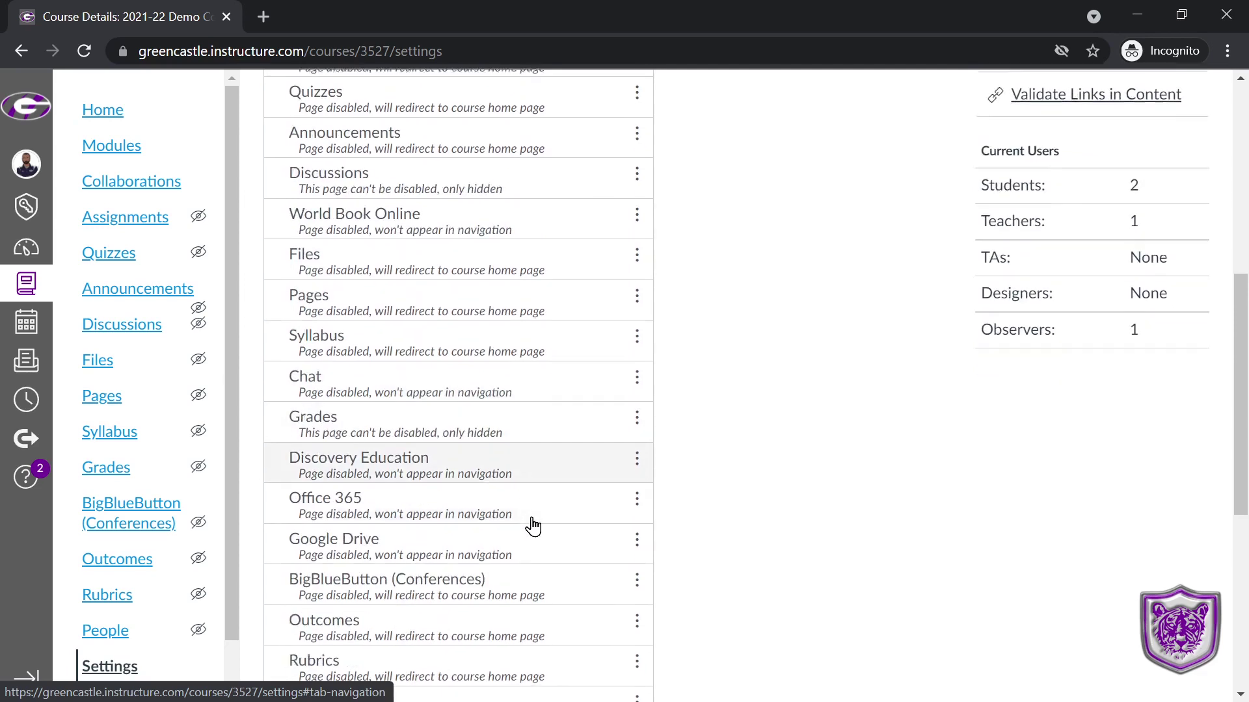
{"action": "left_click", "coordinate": [637, 555]}
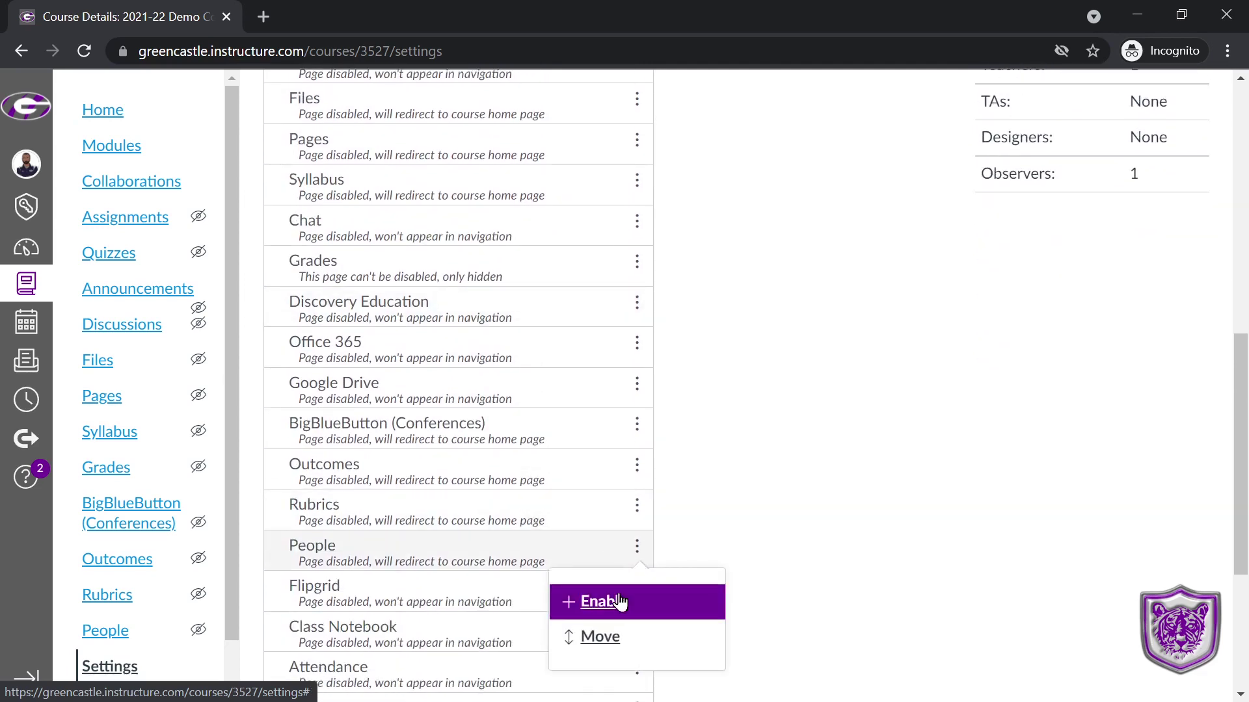
{"action": "left_click", "coordinate": [615, 599]}
{"action": "scroll", "coordinate": [541, 516], "scroll_direction": "down", "scroll_amount": 15}
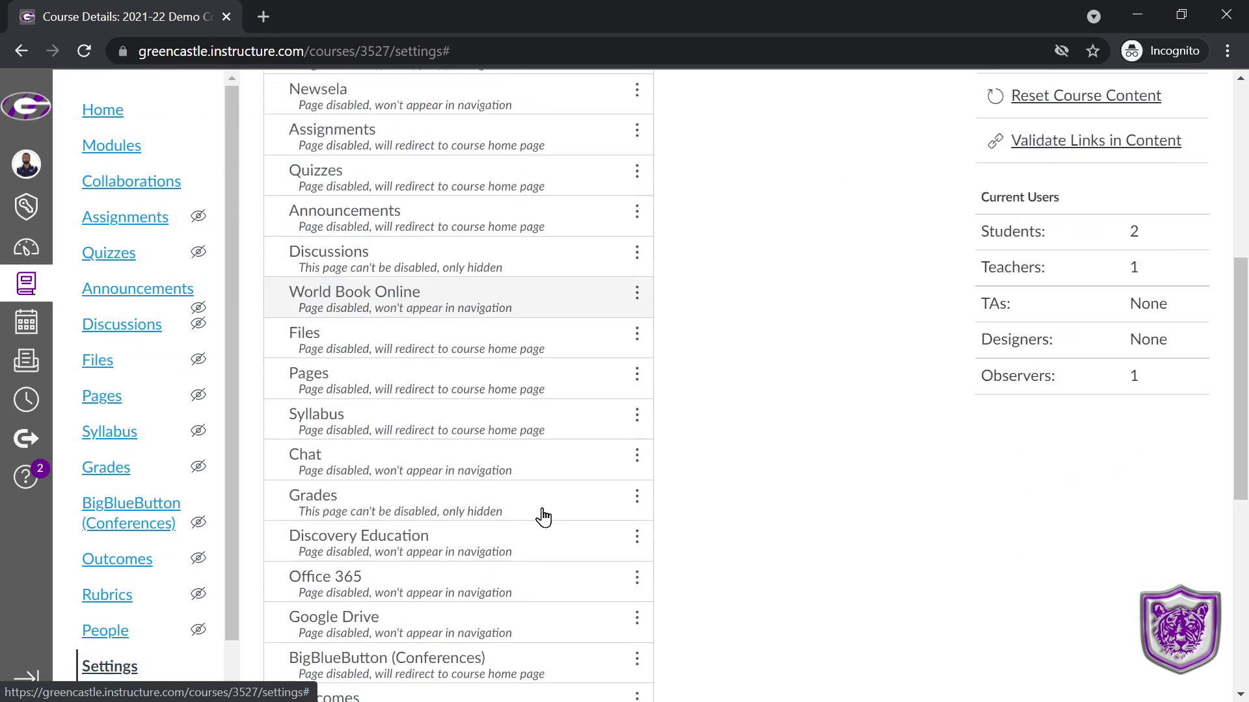
{"action": "left_click", "coordinate": [312, 641]}
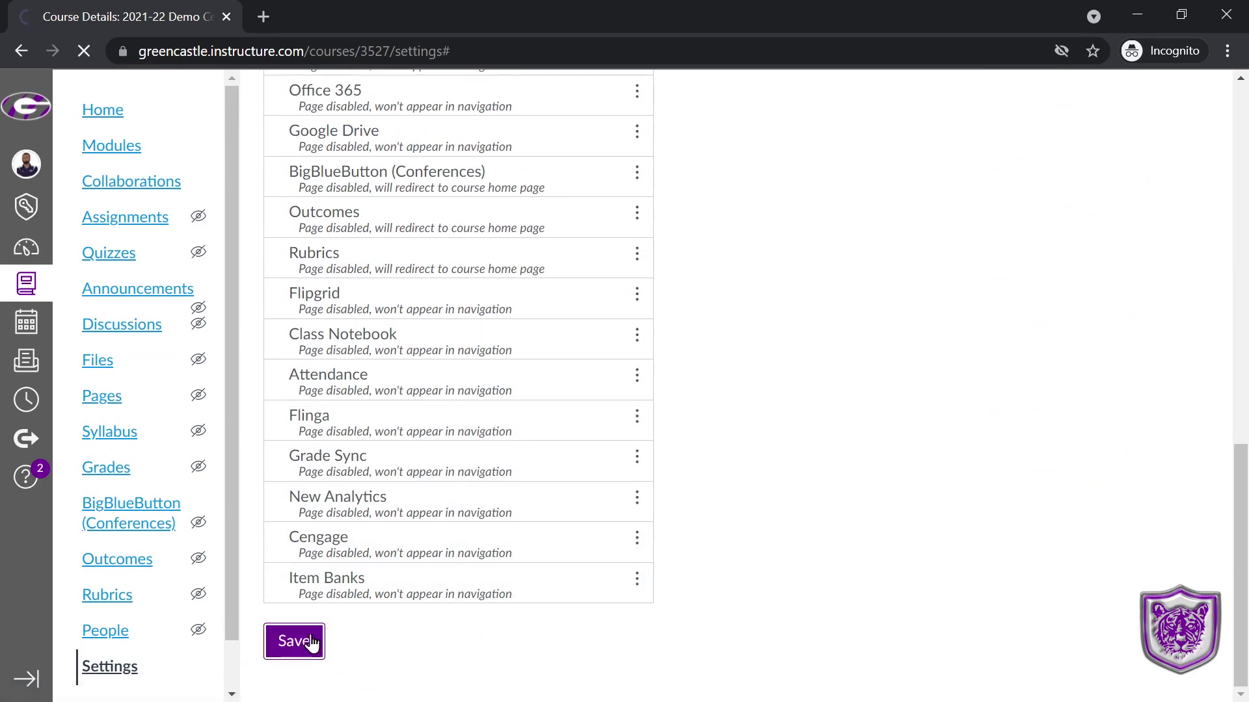